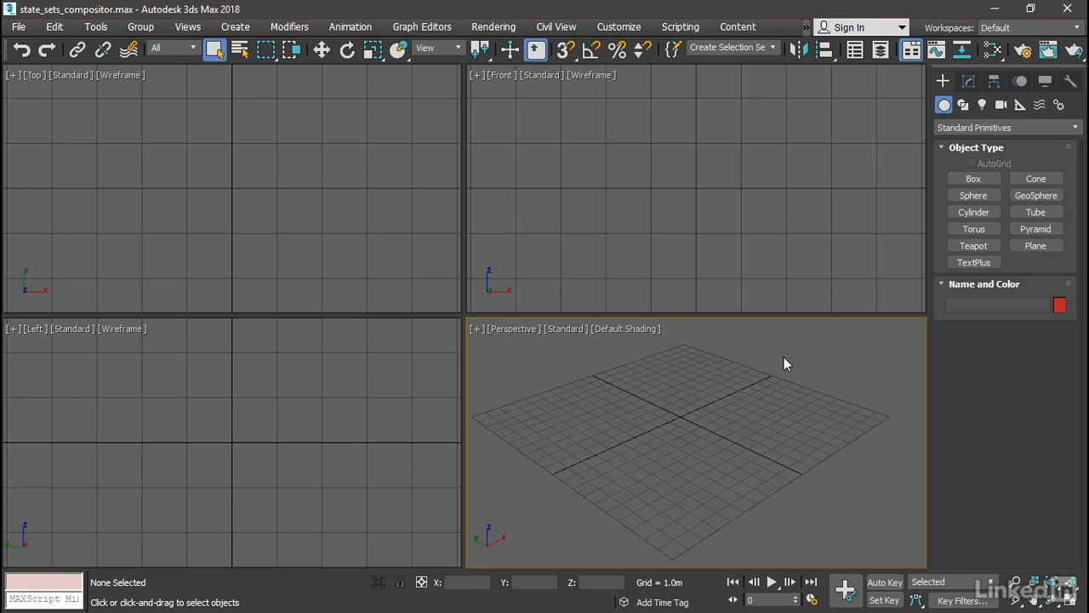
Step: Open the State Sets Compositor view and delete the default Compositor Output node
left_click(499, 29)
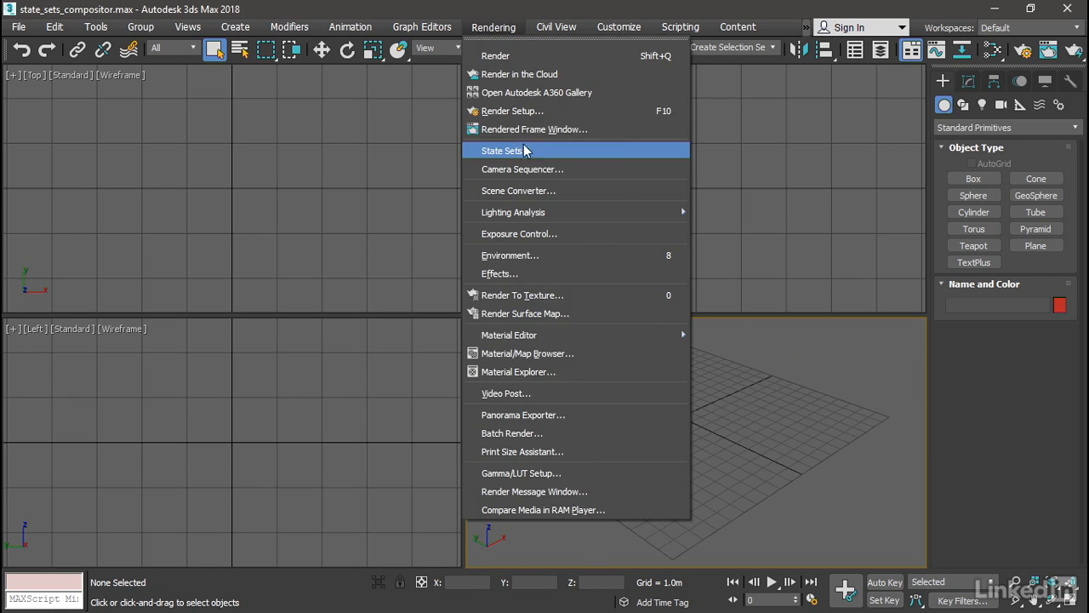
left_click(627, 150)
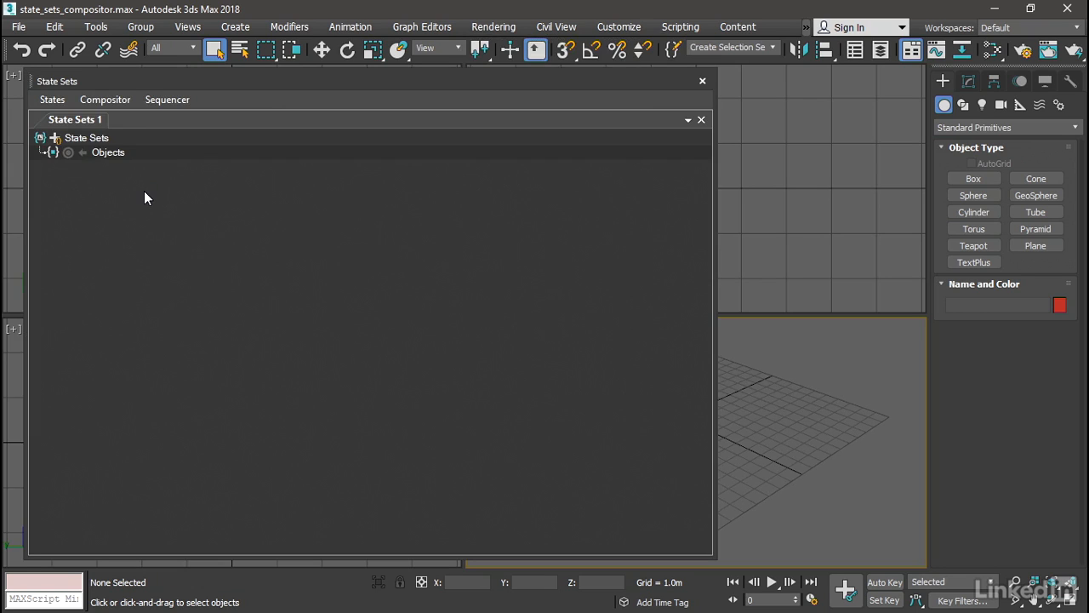
left_click(119, 99)
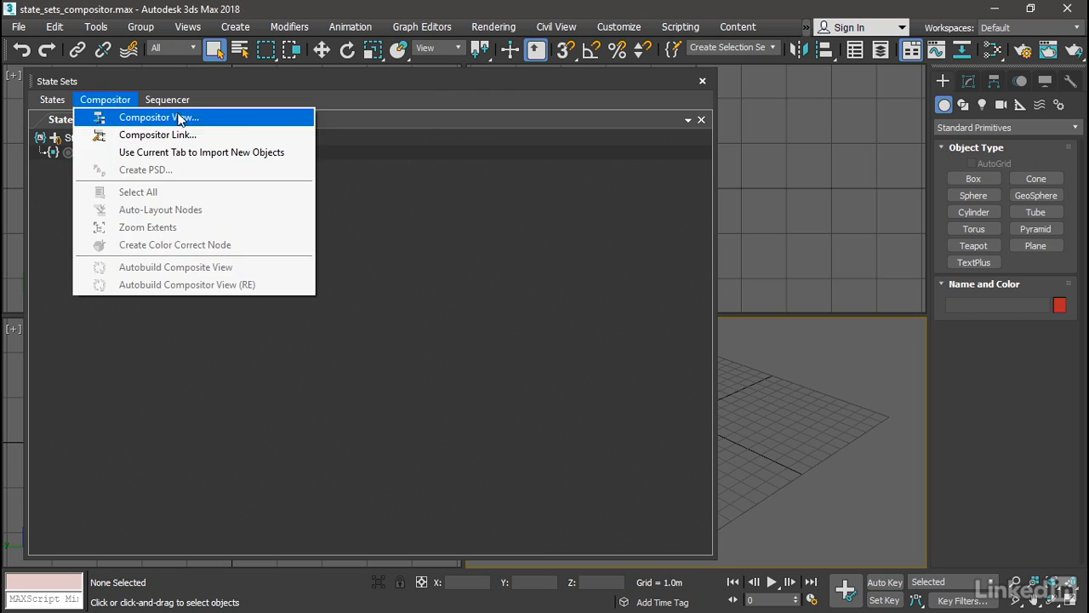
left_click(235, 120)
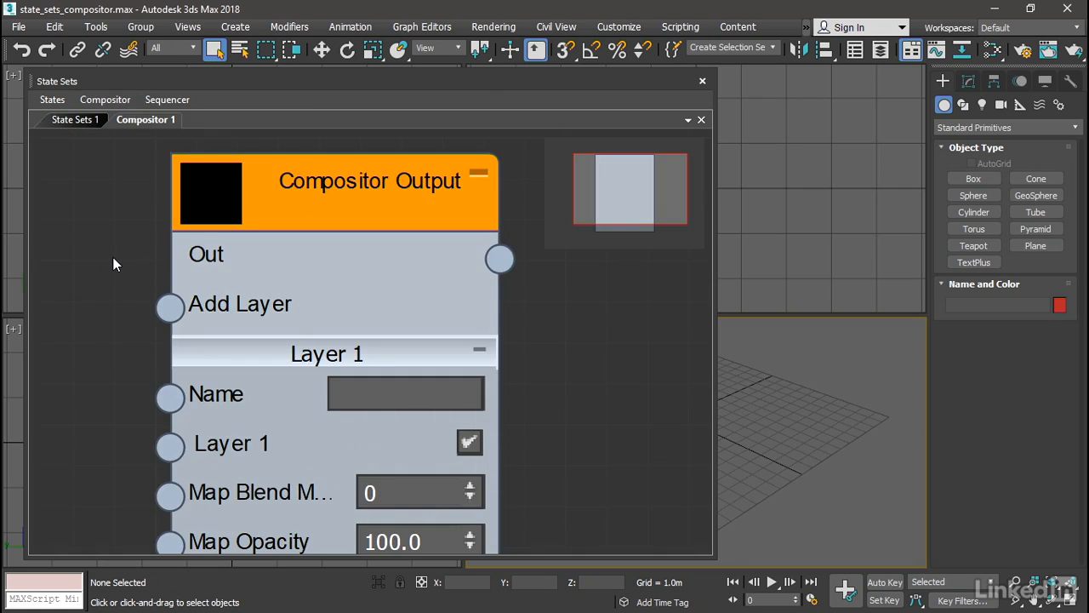
scroll(114, 264, "down", 5)
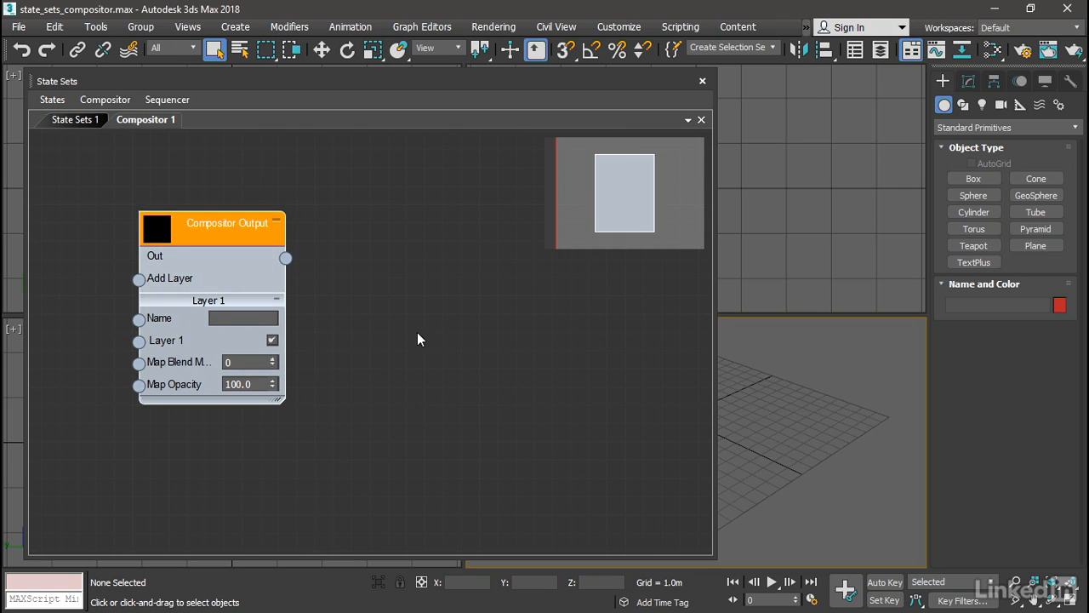
key("Delete")
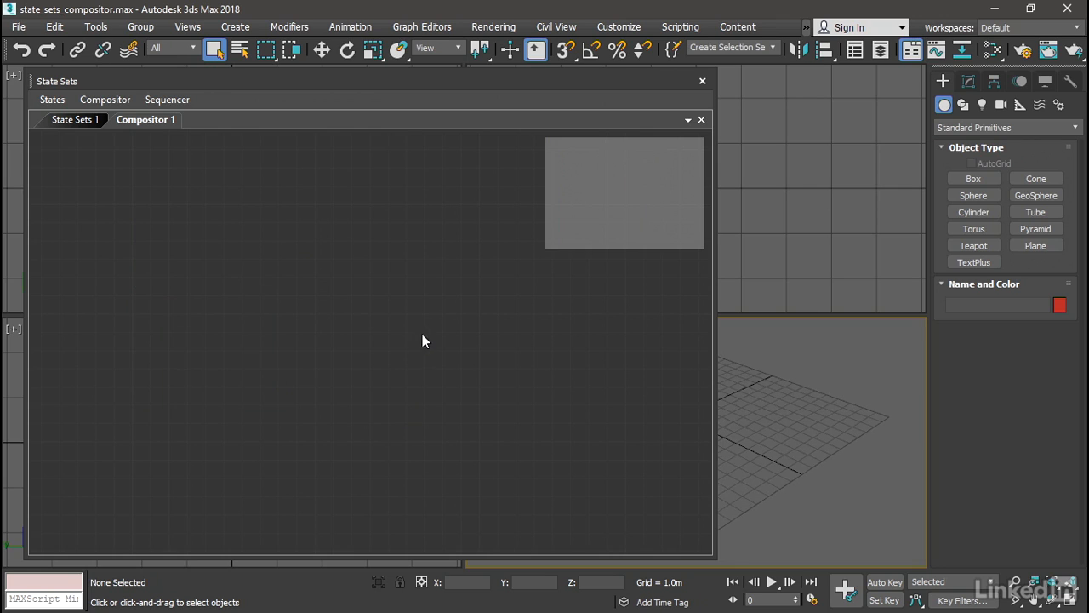
Step: Add a new state node to the compositor and rename it preview
right_click(313, 266)
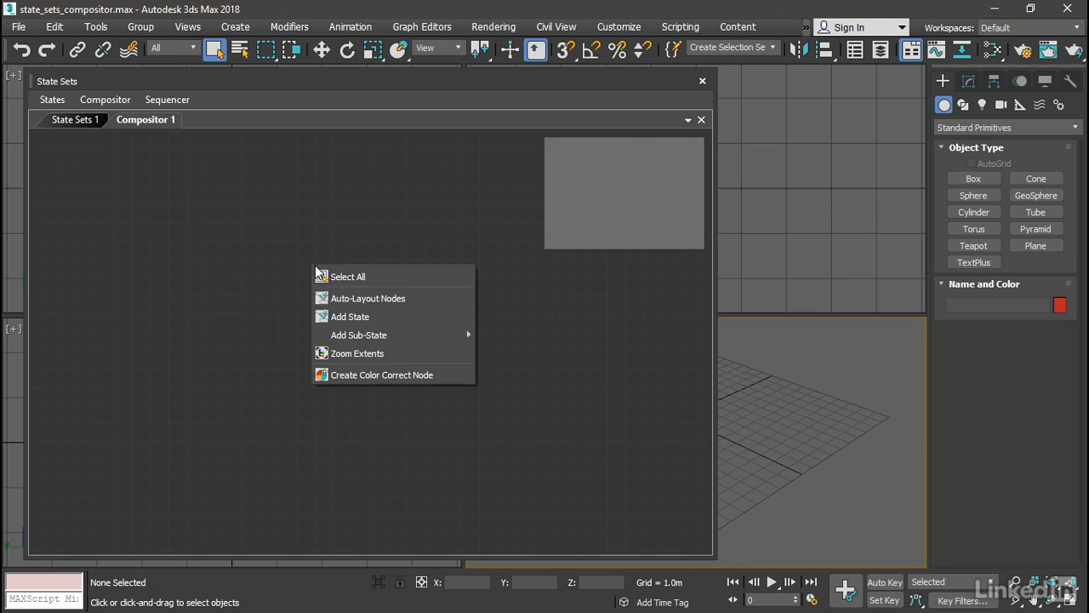
left_click(425, 316)
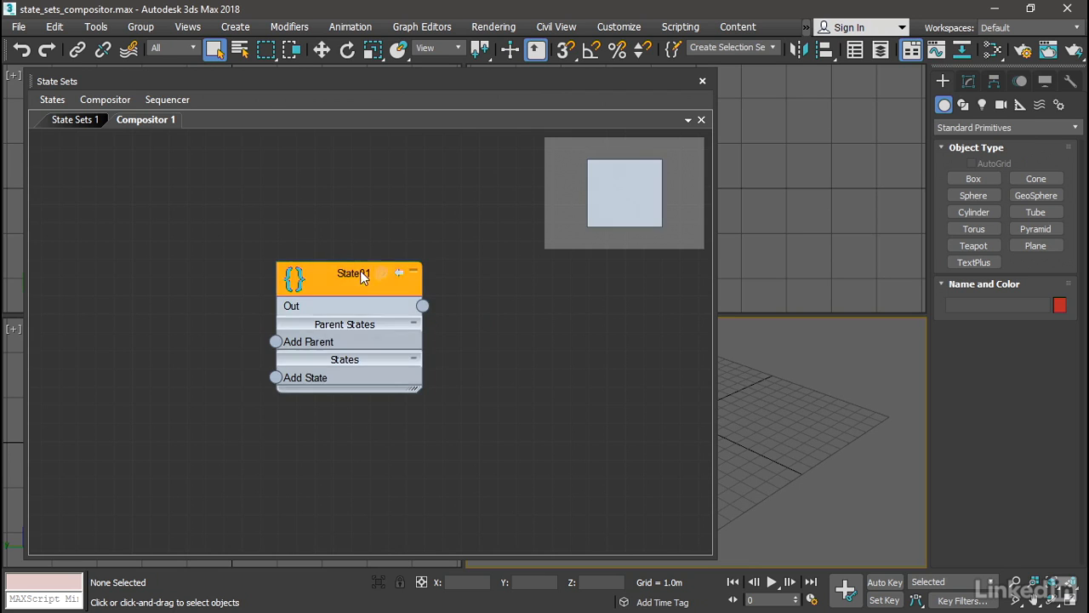
scroll(358, 274, "up", 4)
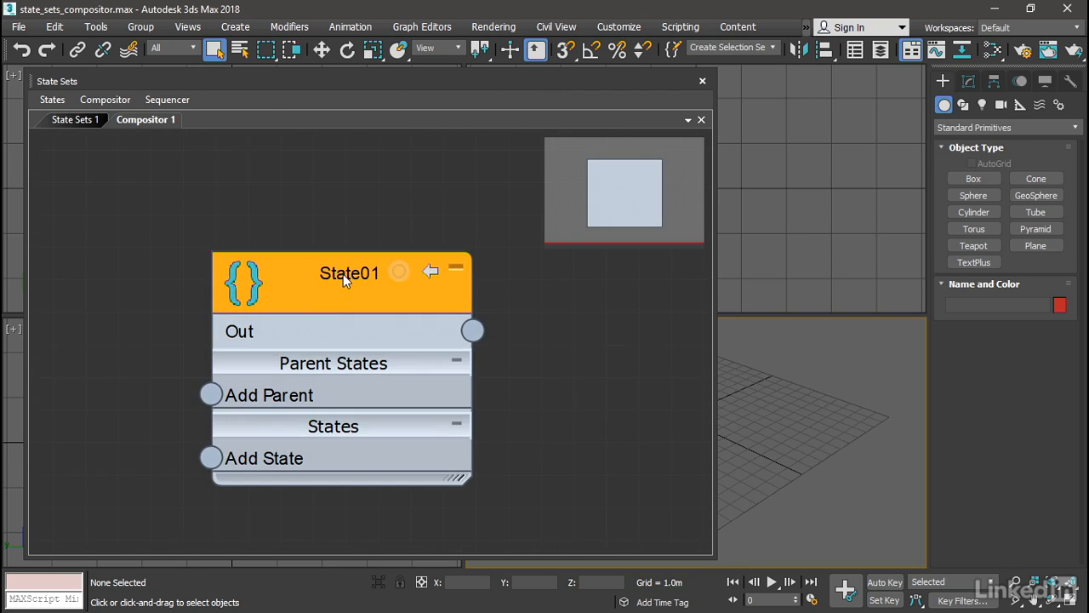
double_click(351, 274)
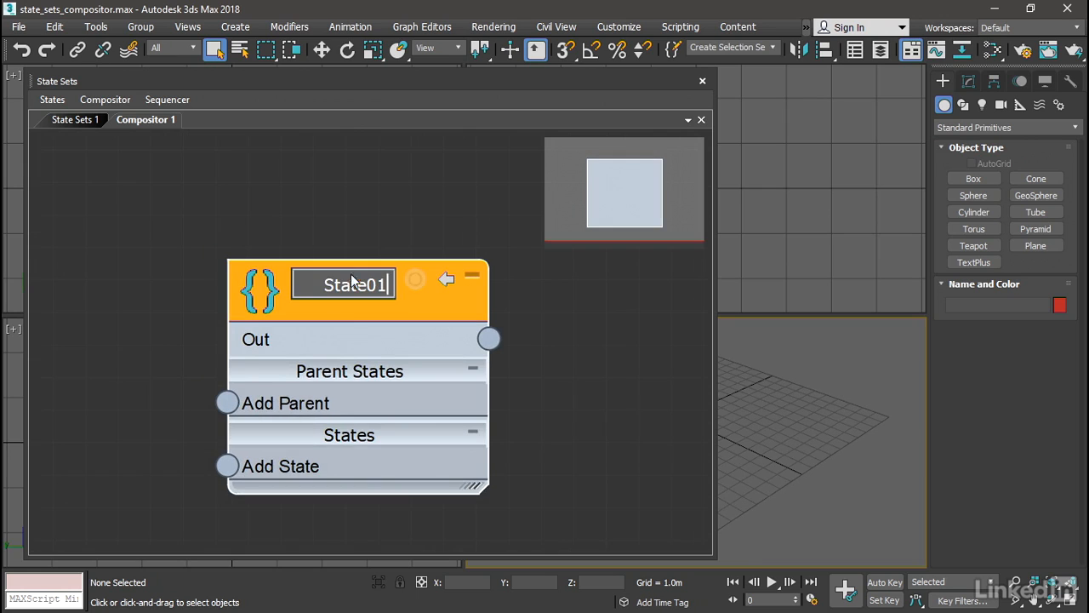
type("preview")
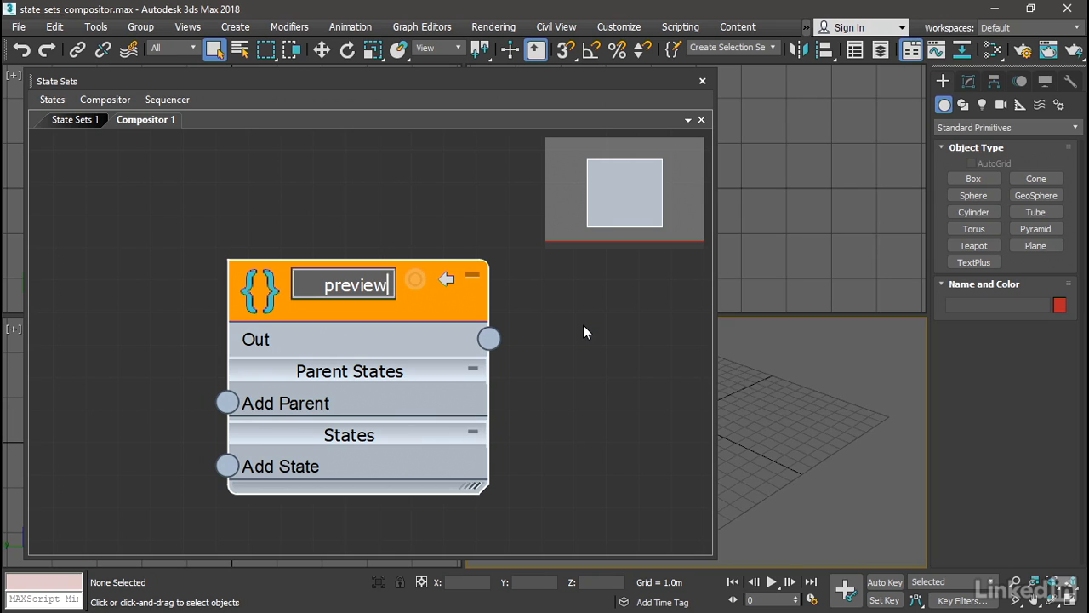
key("Return")
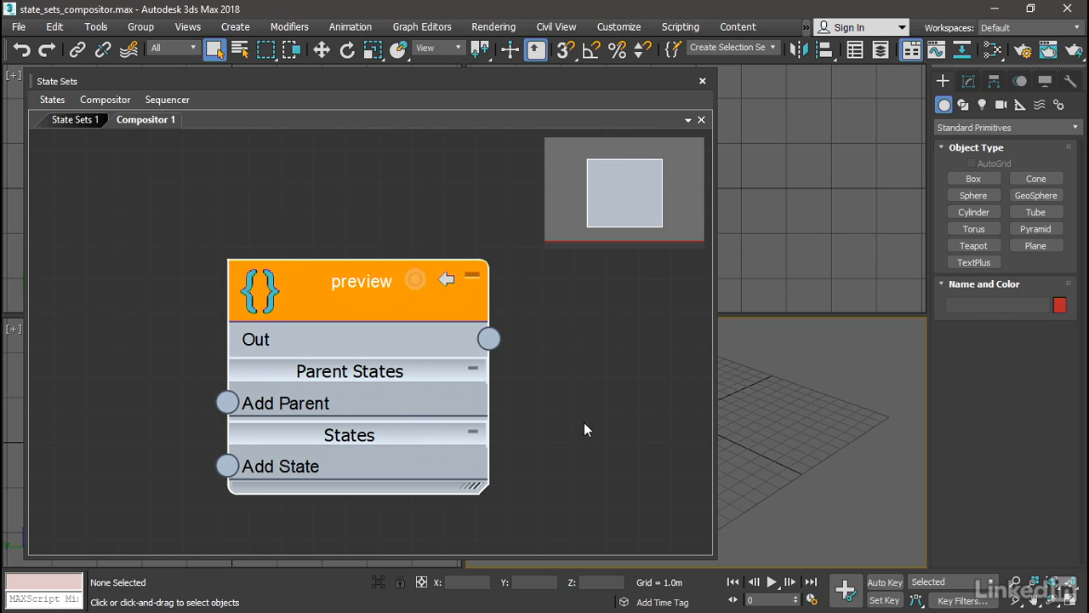
Step: Connect a Render Output Size property node to the preview state's Add State input and move it clear of the state node
middle_click_drag(544, 412, 591, 332)
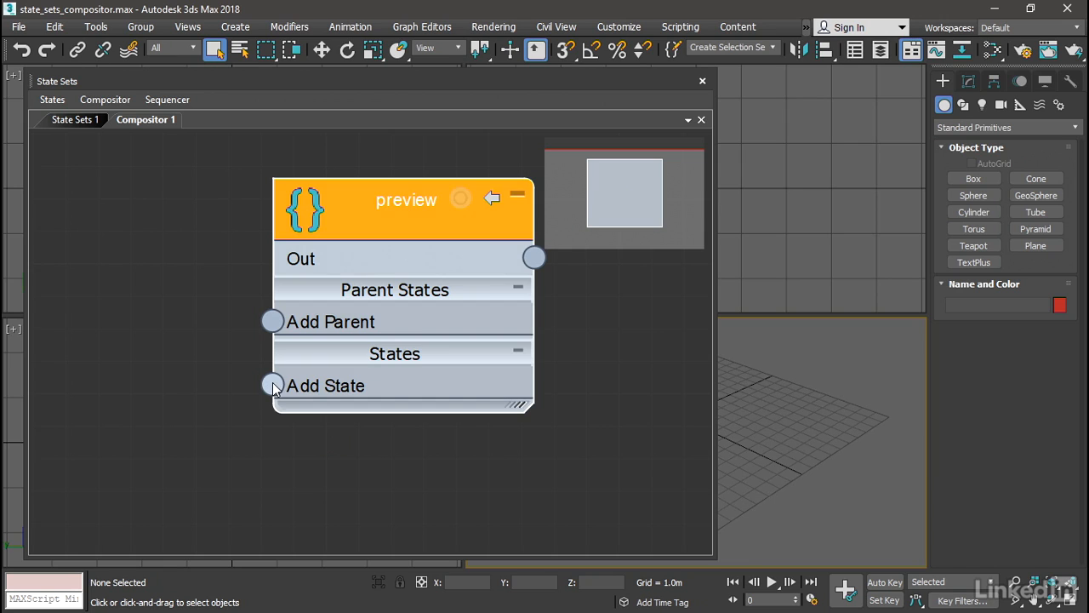
left_click_drag(273, 386, 134, 255)
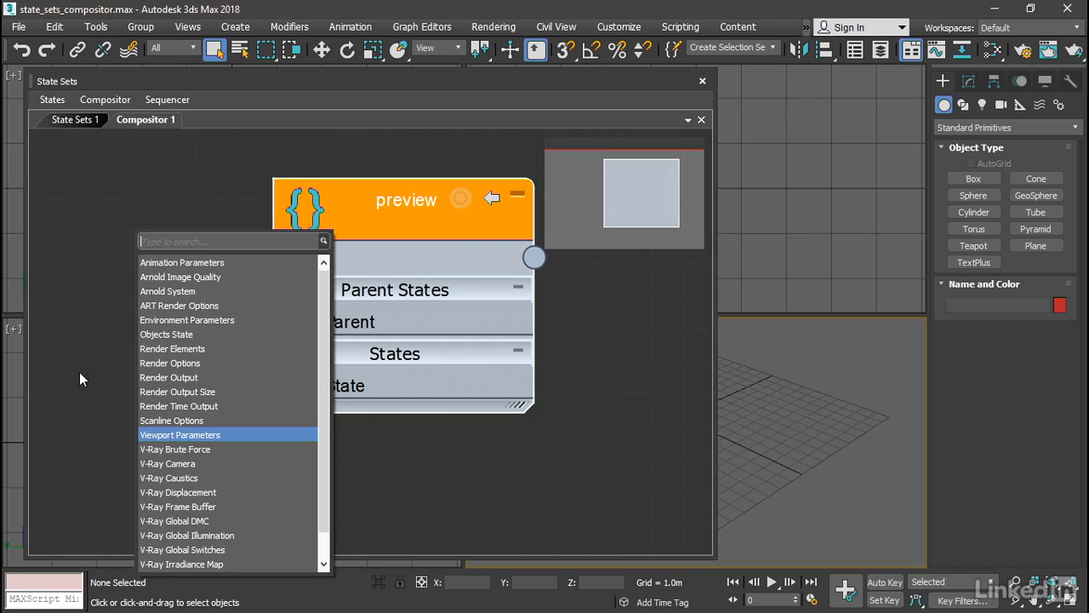
left_click(275, 390)
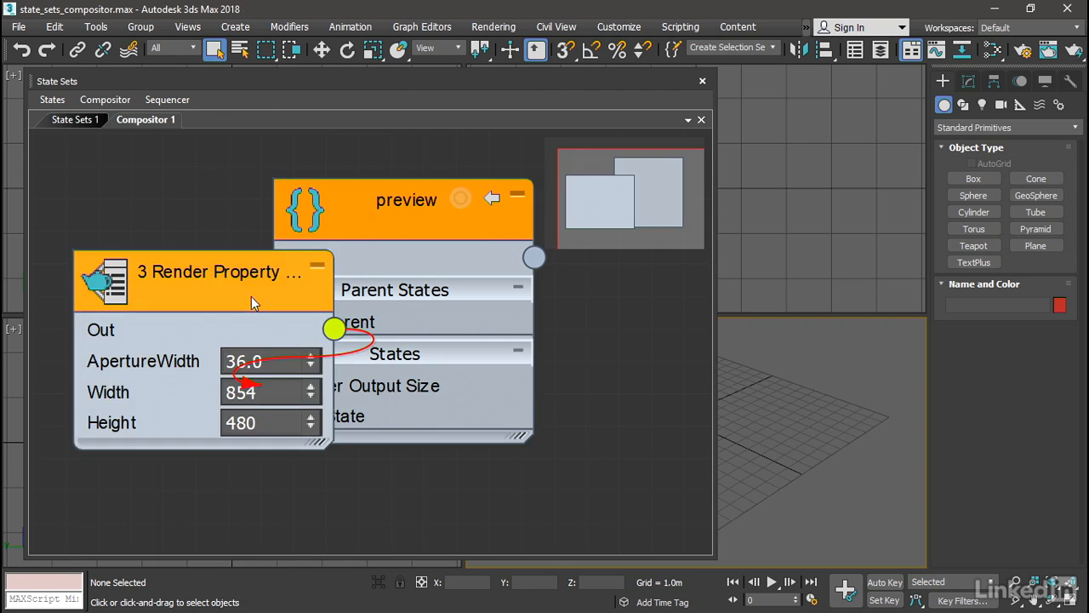
left_click_drag(251, 296, 112, 302)
middle_click_drag(160, 214, 334, 184)
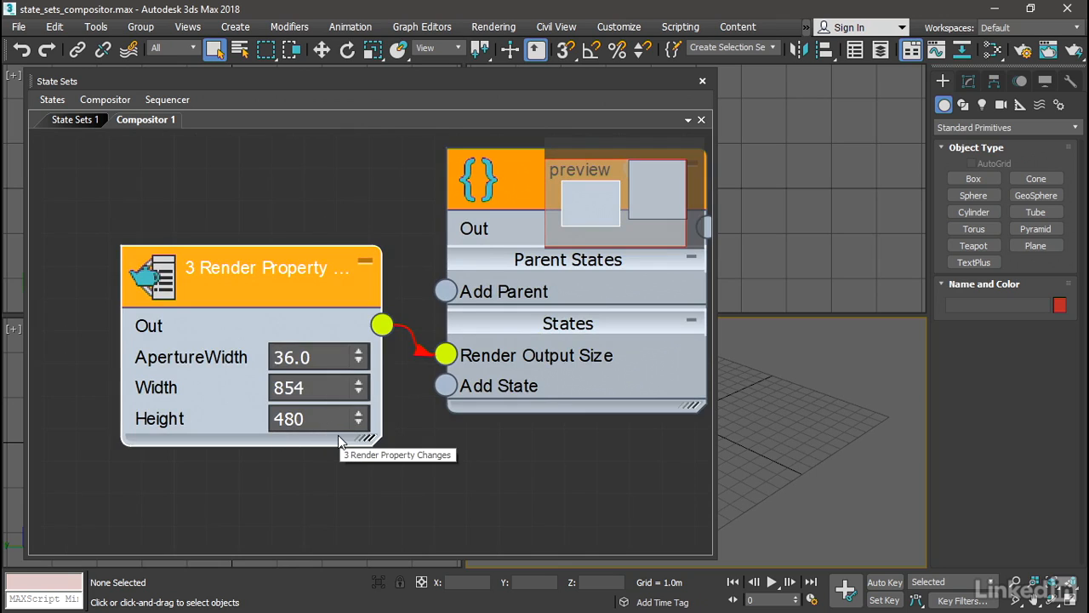
Step: Examine the output size in the Common parameters of Render Setup, then close the dialog
left_click(1023, 51)
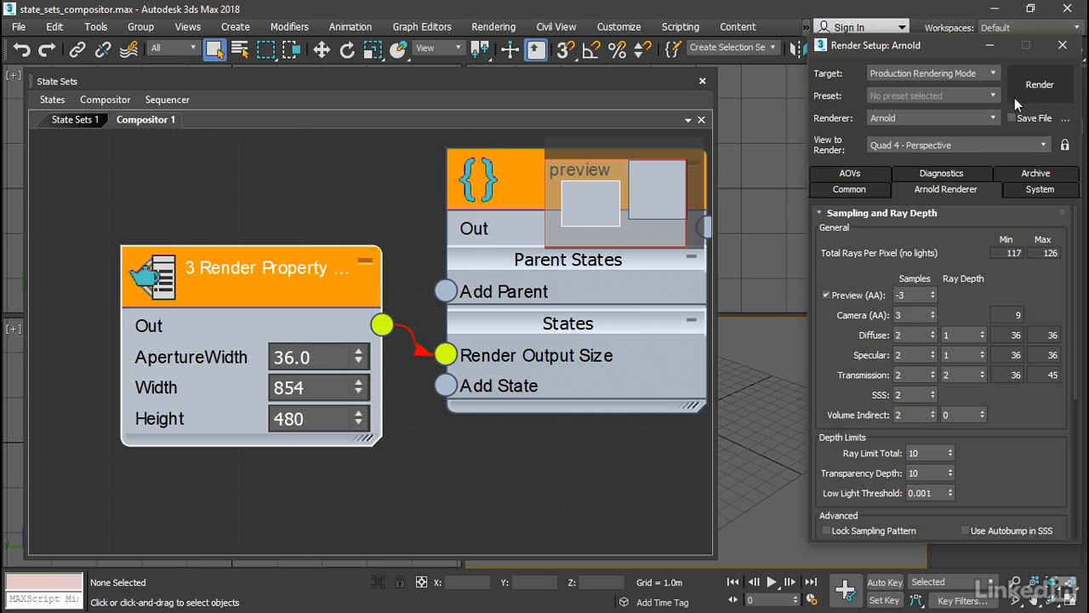
left_click(851, 190)
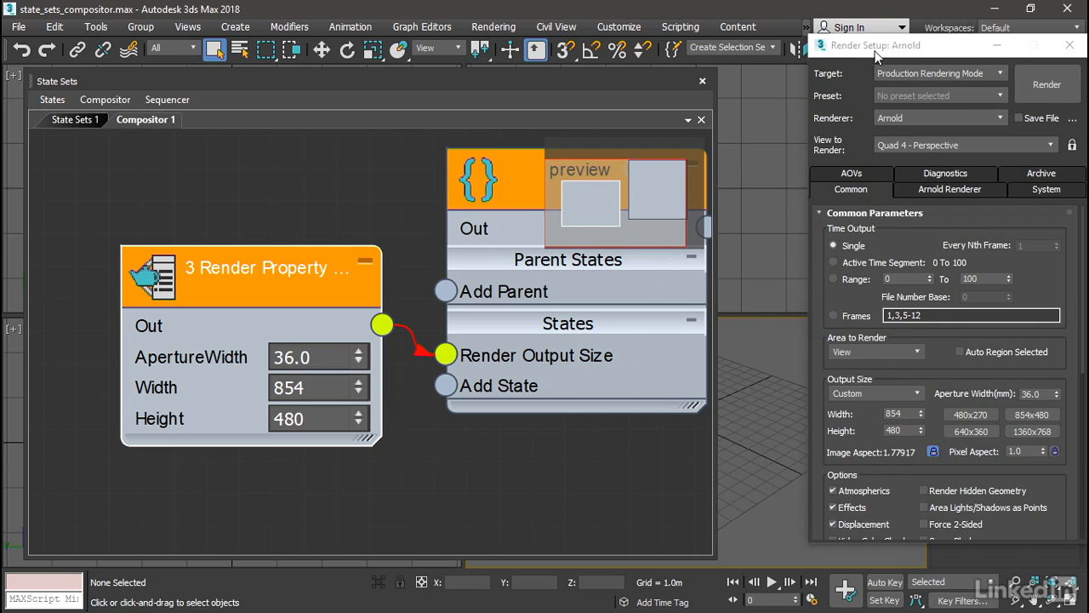
left_click_drag(879, 46, 863, 46)
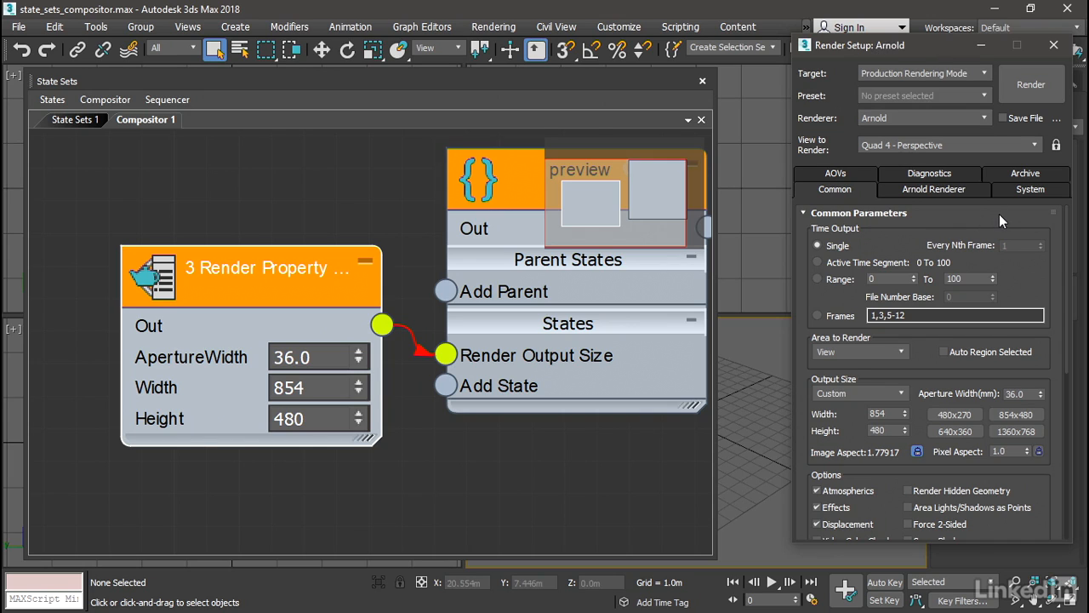
left_click_drag(931, 53, 923, 60)
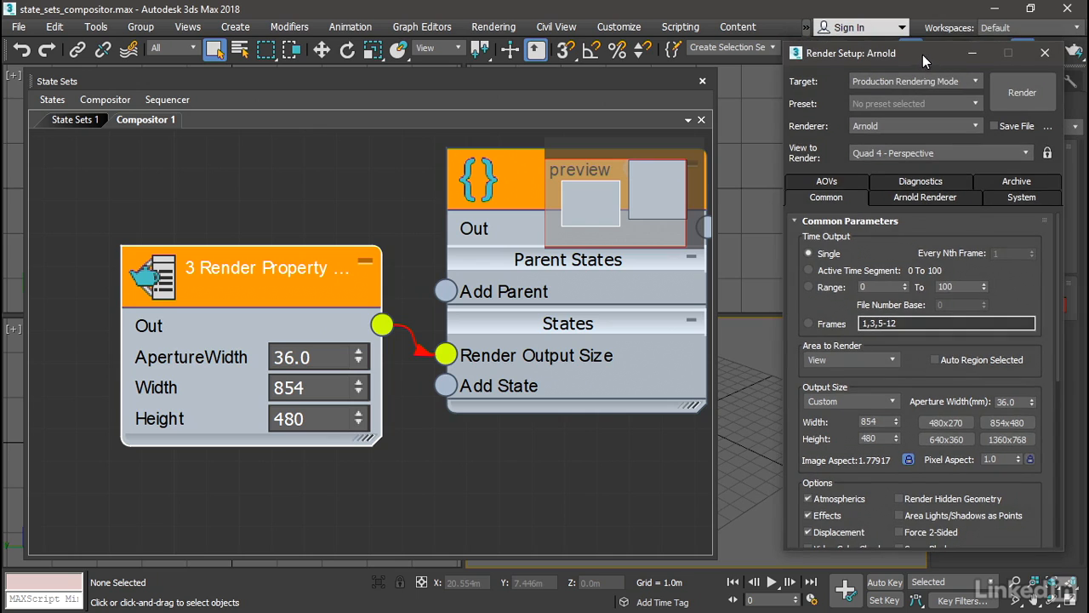
left_click(1045, 54)
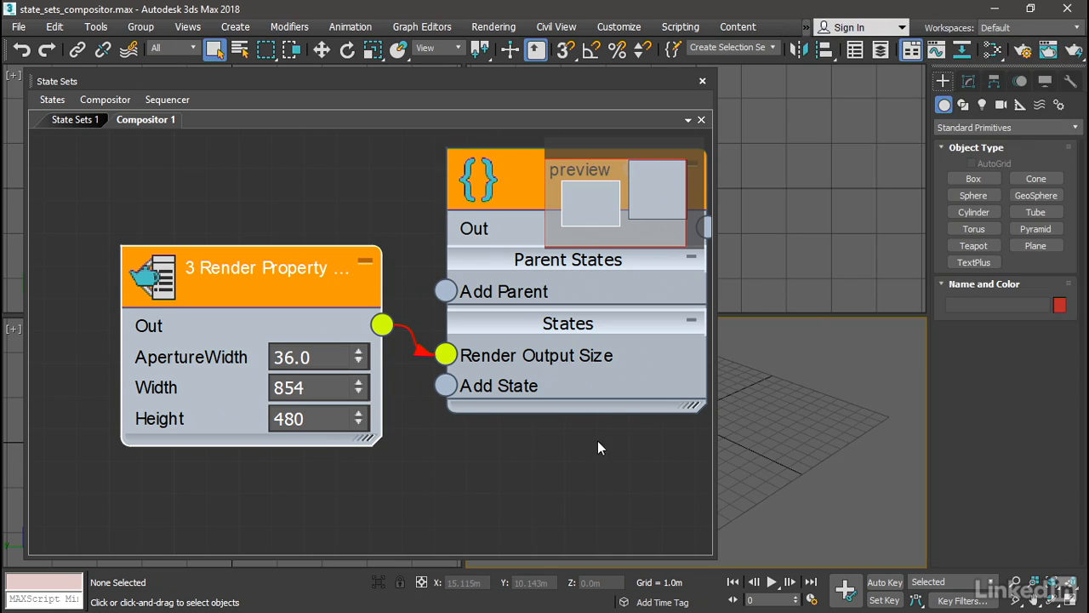
Step: Connect an Arnold Image Quality property node to the preview state and place it below the output size node
middle_click_drag(513, 464, 501, 393)
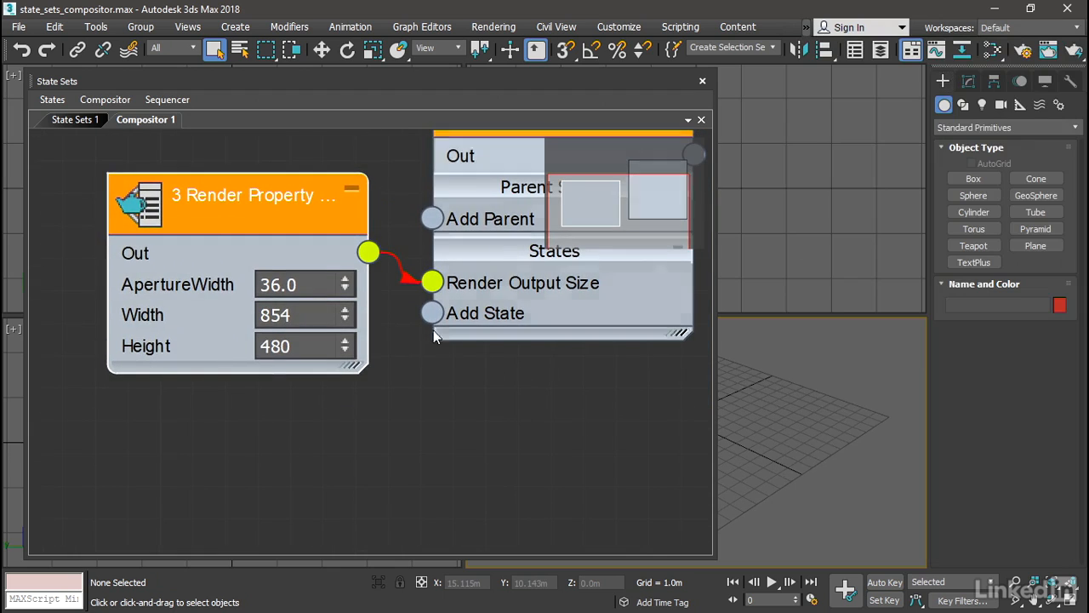
left_click_drag(432, 313, 336, 467)
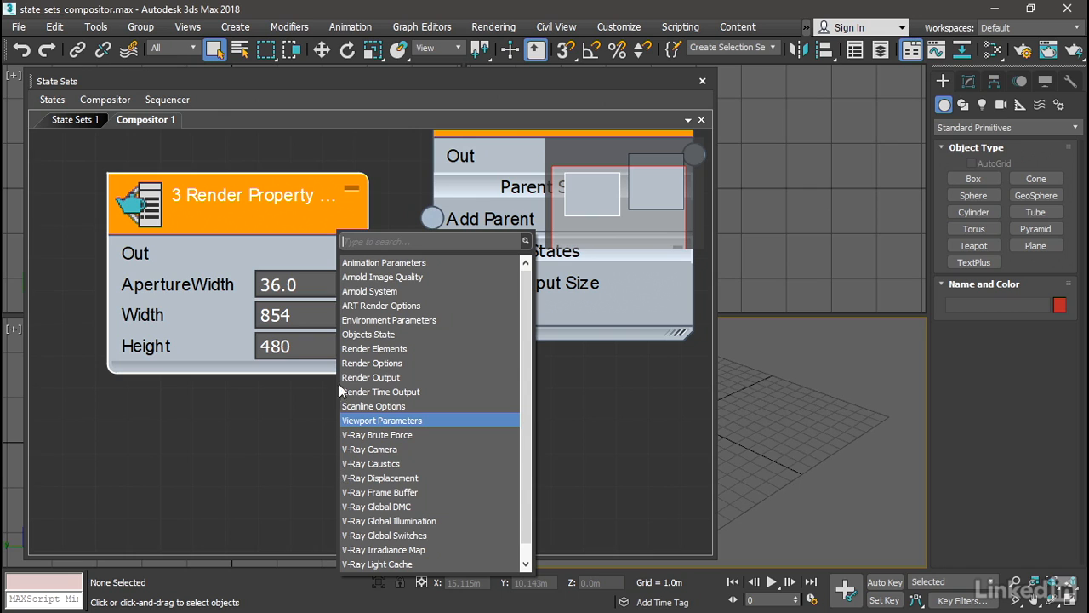
left_click(456, 277)
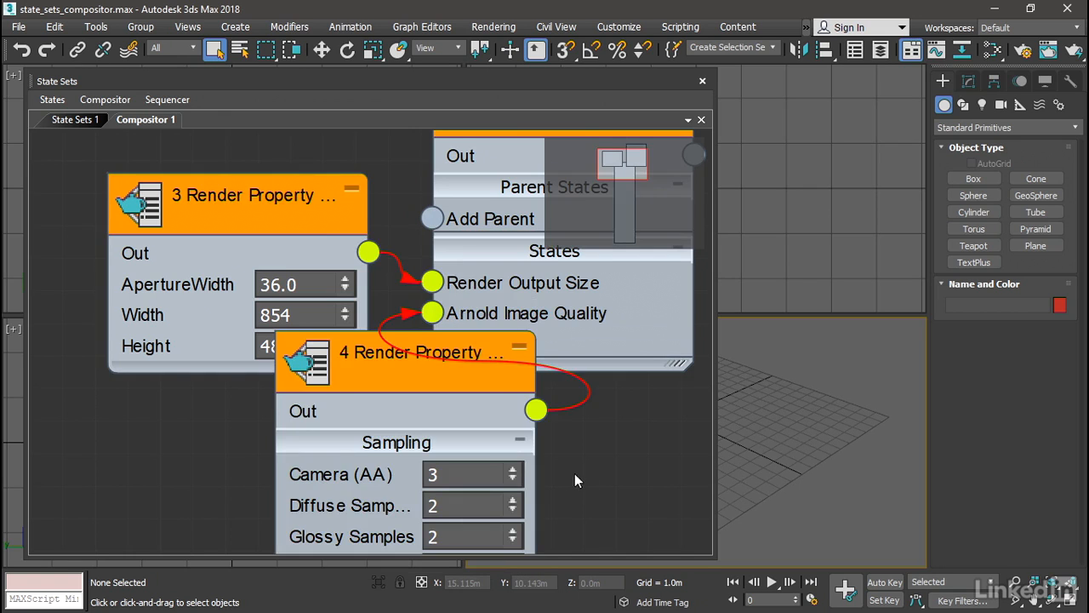
middle_click_drag(574, 481, 208, 266)
middle_click_drag(438, 447, 497, 396)
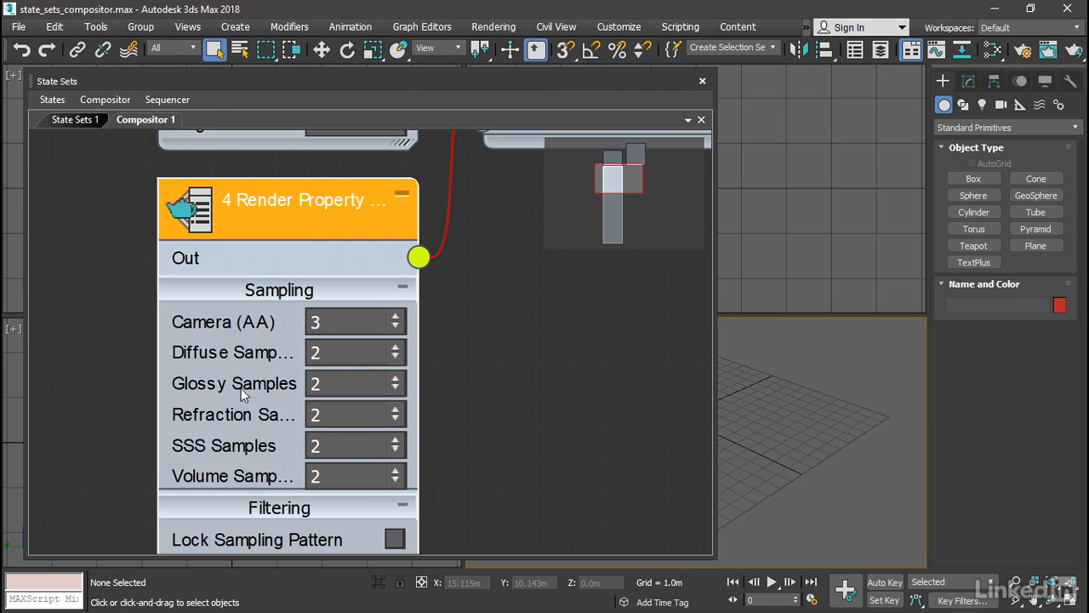
Step: Examine the sampling, filtering and ray depth parameters of the Arnold Image Quality node
scroll(486, 221, "down", 5)
scroll(476, 226, "down", 2)
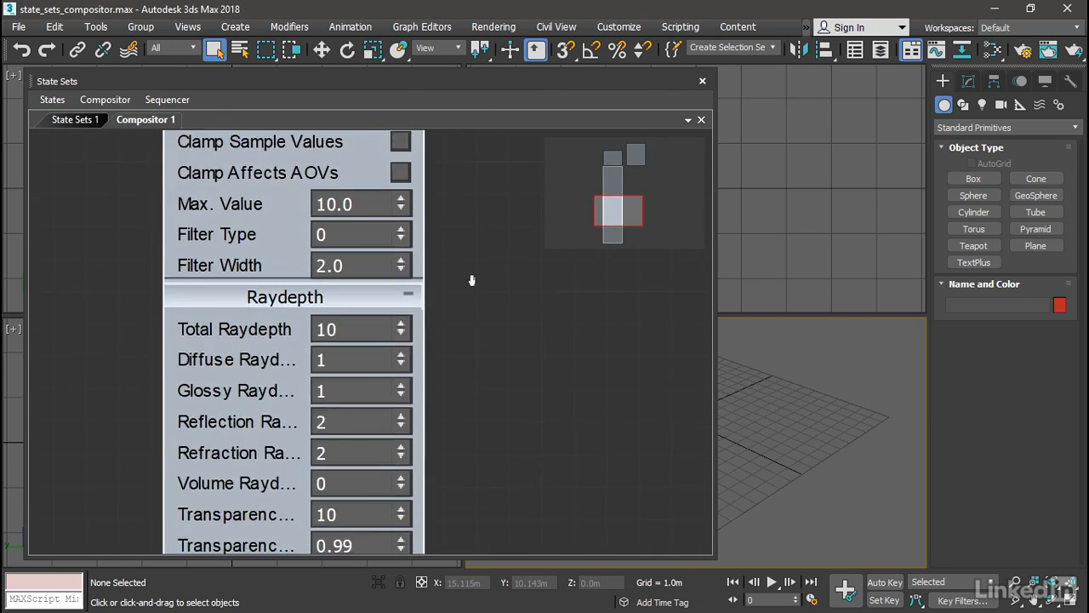
scroll(475, 369, "up", 1)
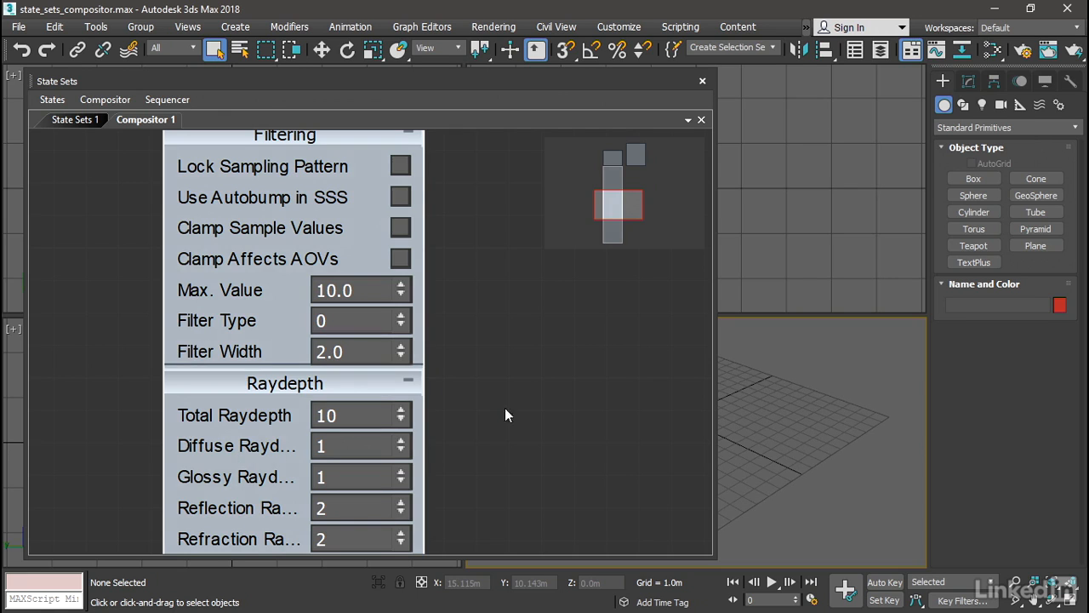
scroll(555, 415, "down", 1)
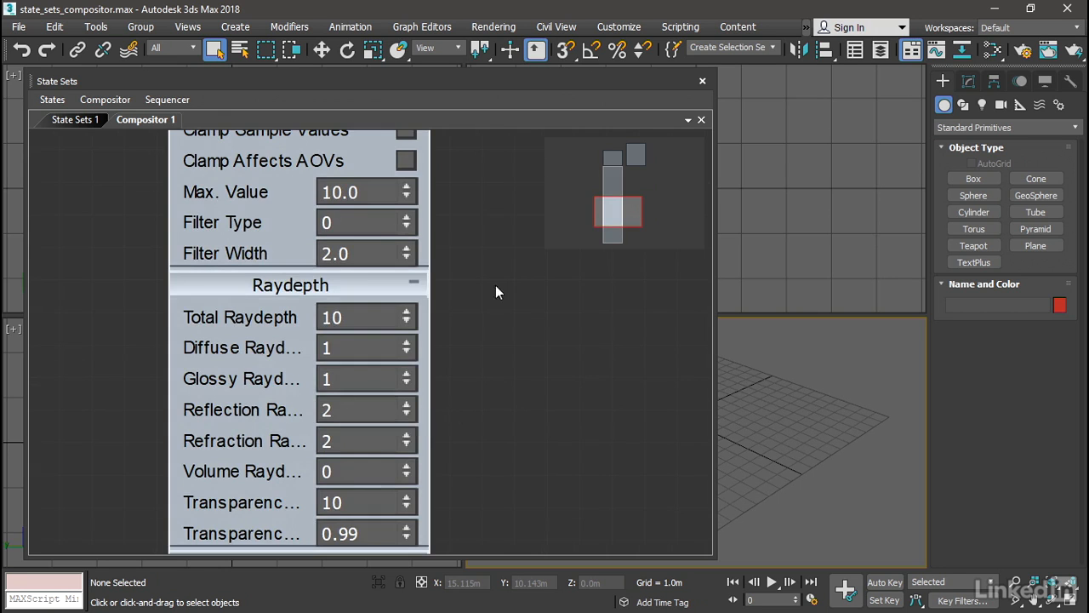
middle_click_drag(495, 286, 514, 517)
middle_click_drag(492, 332, 501, 579)
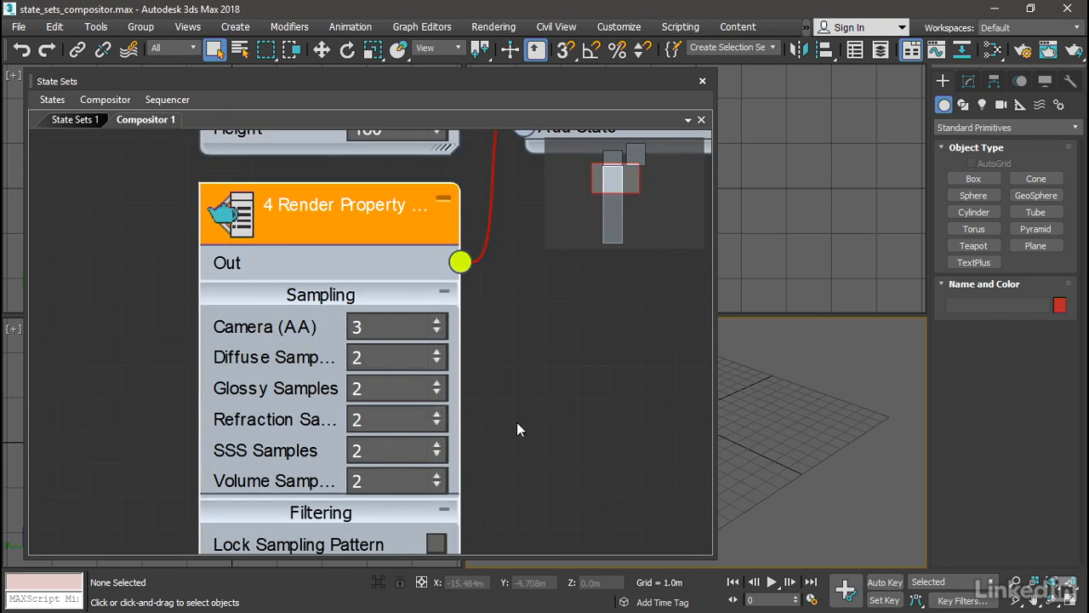
middle_click_drag(515, 375, 495, 493)
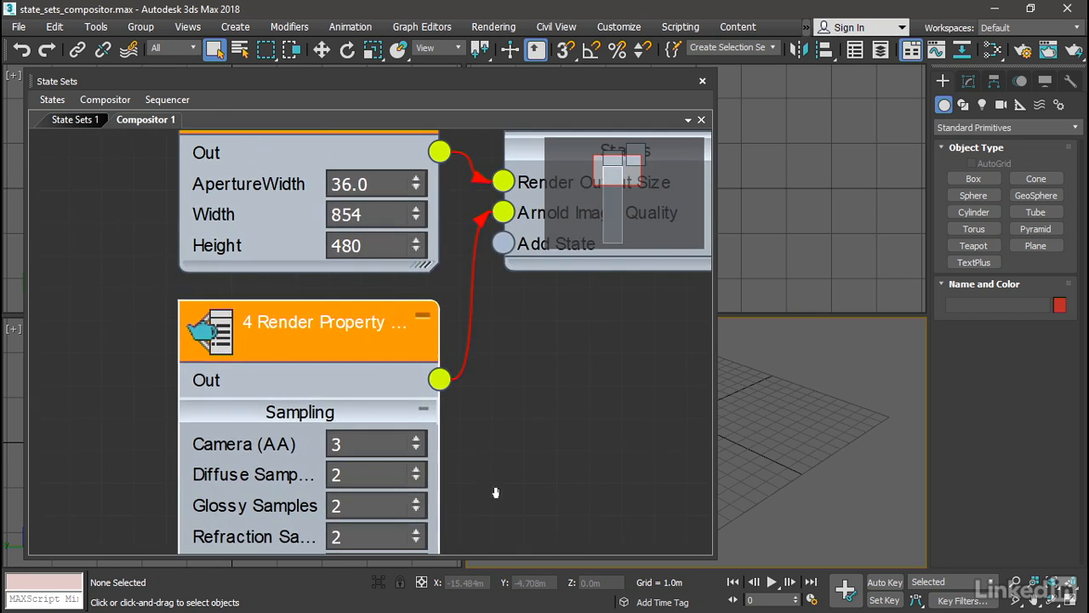
Step: Collapse the Arnold Image Quality node and reposition it beneath the output size node
left_click(421, 317)
middle_click_drag(553, 362, 457, 412)
left_click_drag(261, 387, 229, 387)
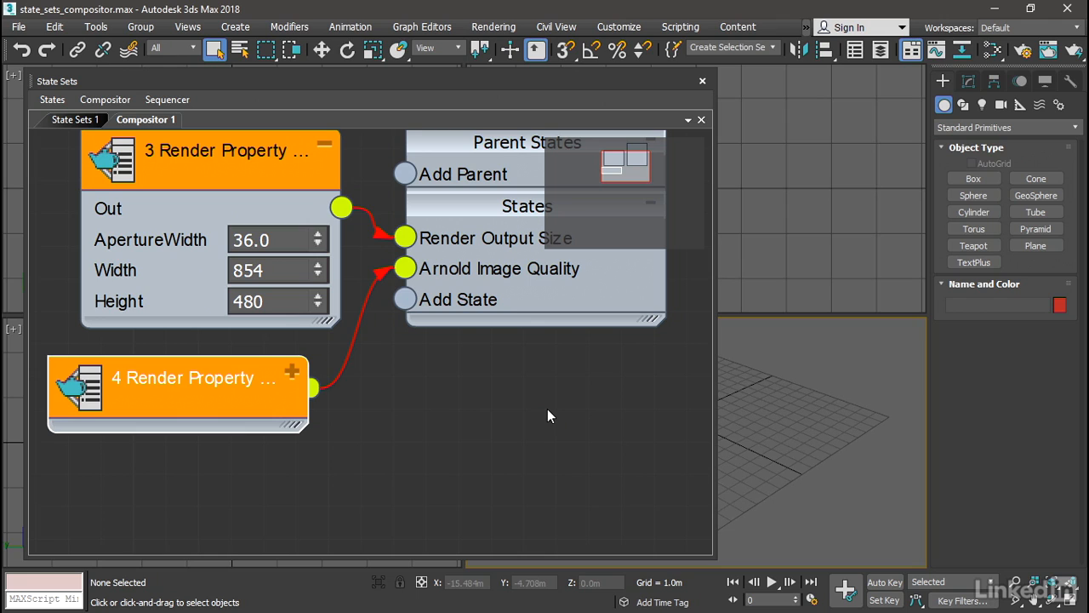
Step: Connect an Arnold System property node to the preview state and place it below the collapsed image quality node
left_click_drag(405, 299, 352, 490)
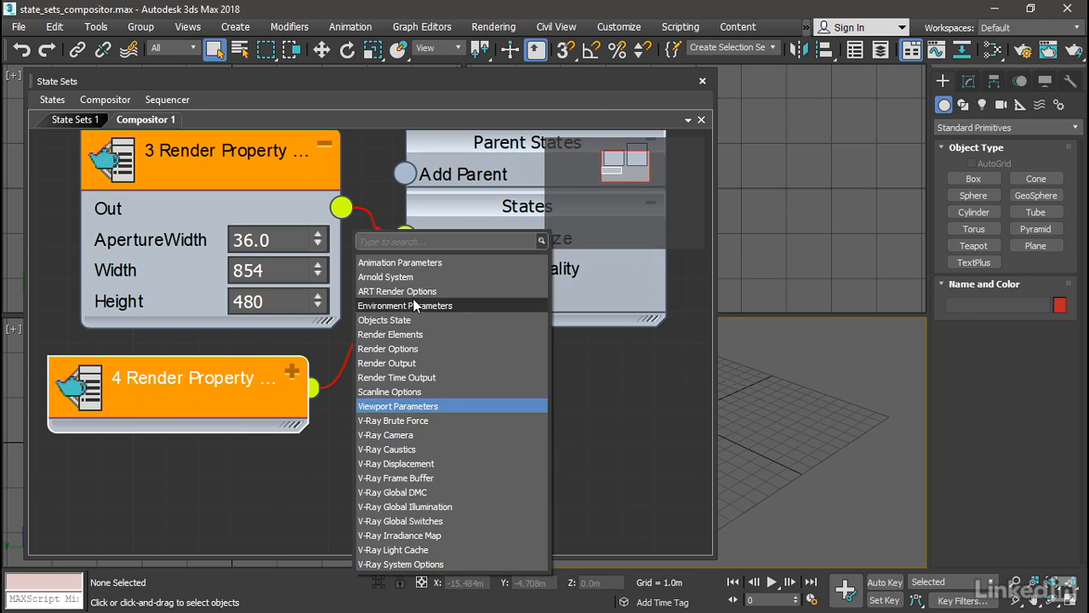
left_click(462, 276)
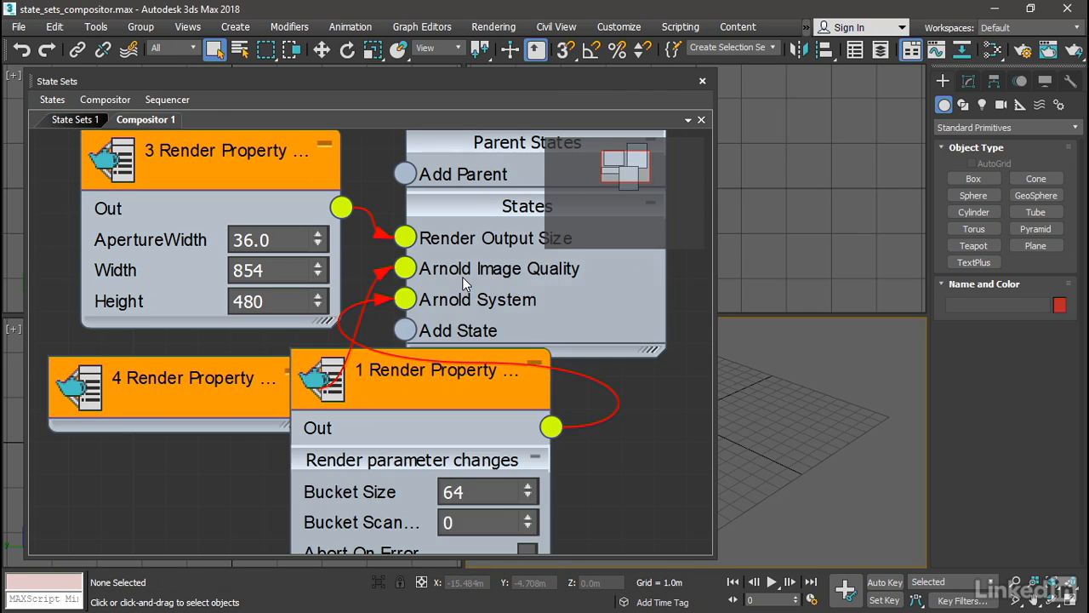
middle_click_drag(501, 411, 484, 206)
left_click_drag(447, 192, 208, 317)
middle_click_drag(338, 365, 394, 253)
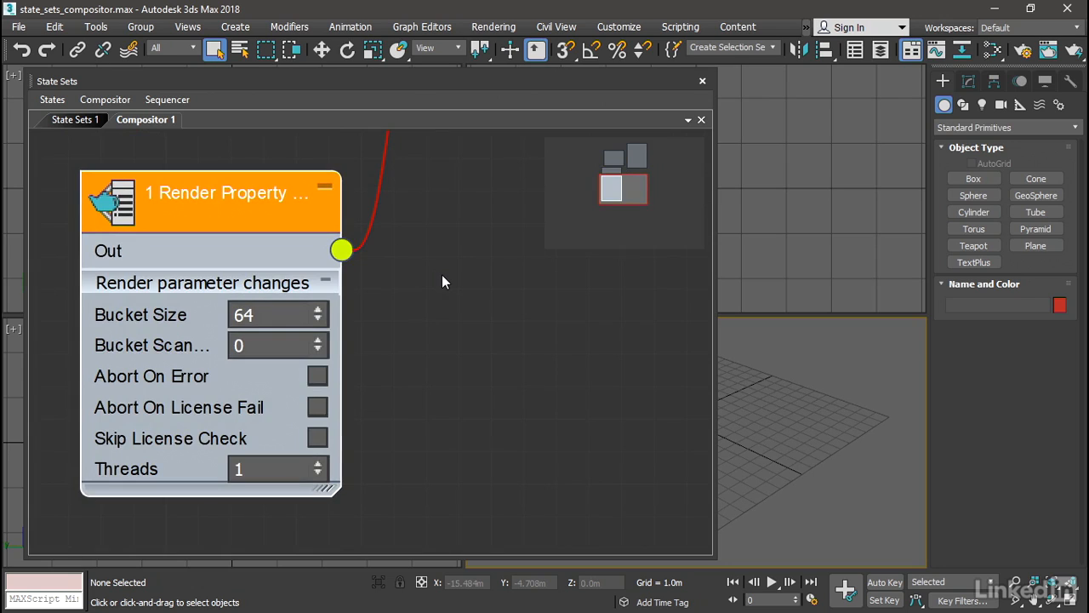
Step: Set Threads to -2 in the Arnold System node
left_click(318, 475)
left_click(318, 476)
left_click(318, 476)
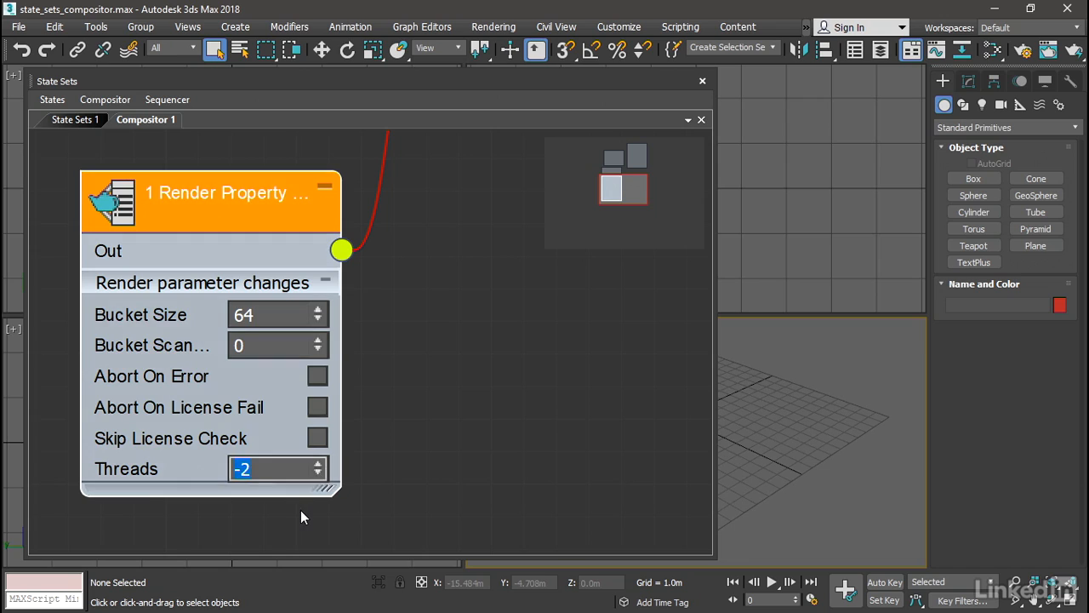
Step: Add a new state in the empty area above the preview node and name it production
left_click(301, 511)
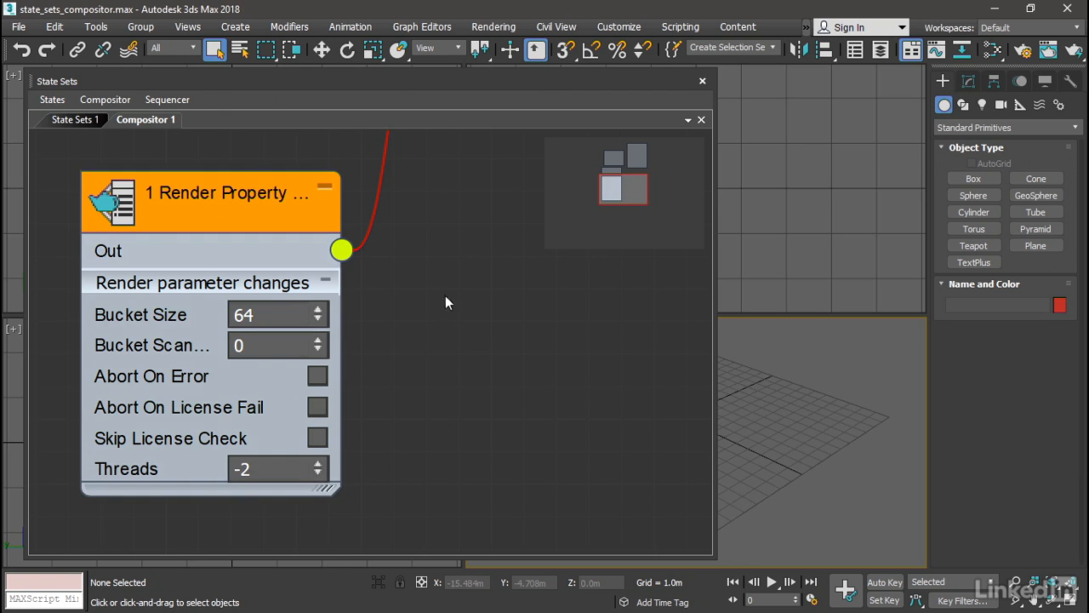
middle_click_drag(445, 279, 454, 474)
scroll(454, 474, "down", 1)
middle_click_drag(437, 339, 312, 510)
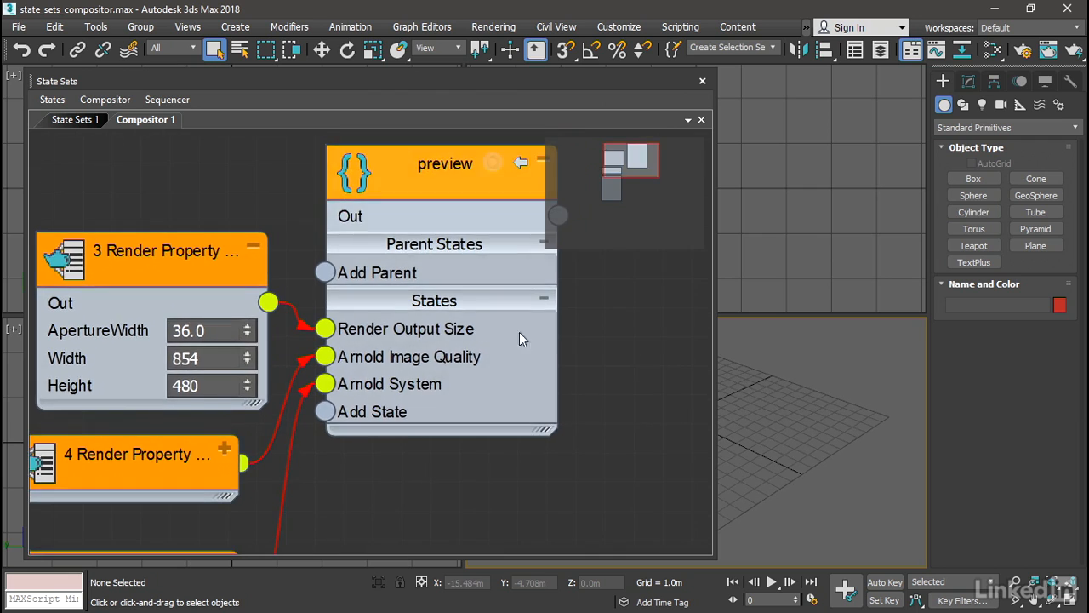
middle_click_drag(519, 332, 624, 501)
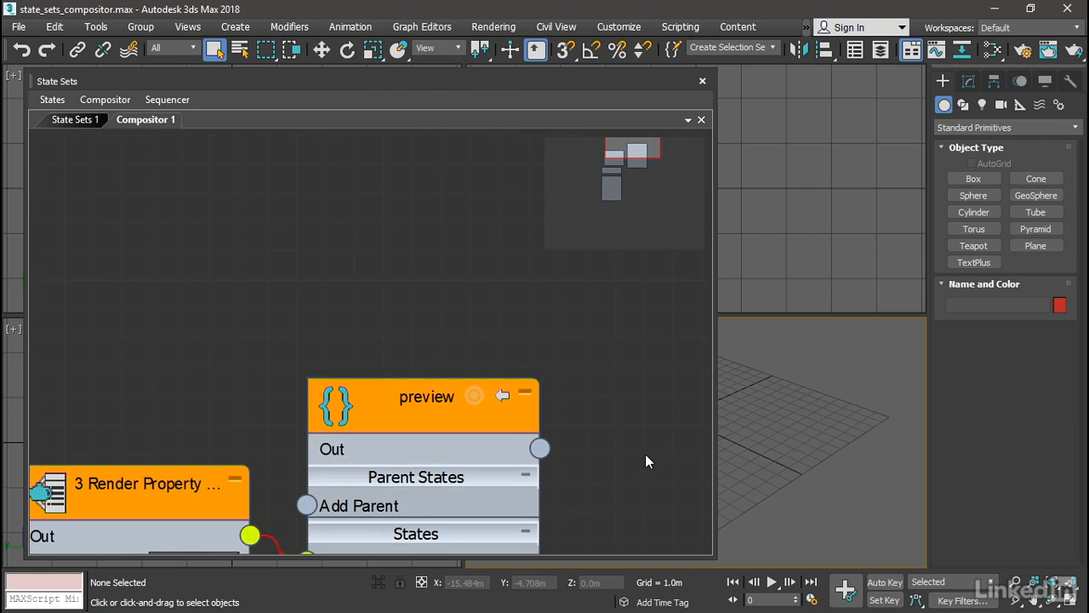
middle_click_drag(584, 284, 585, 505)
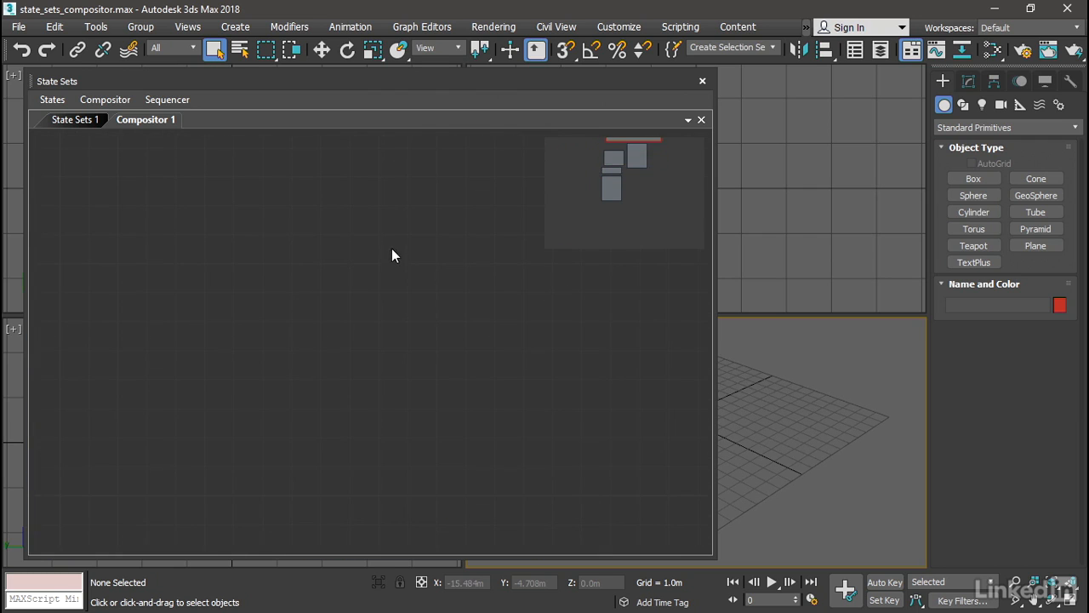
right_click(393, 226)
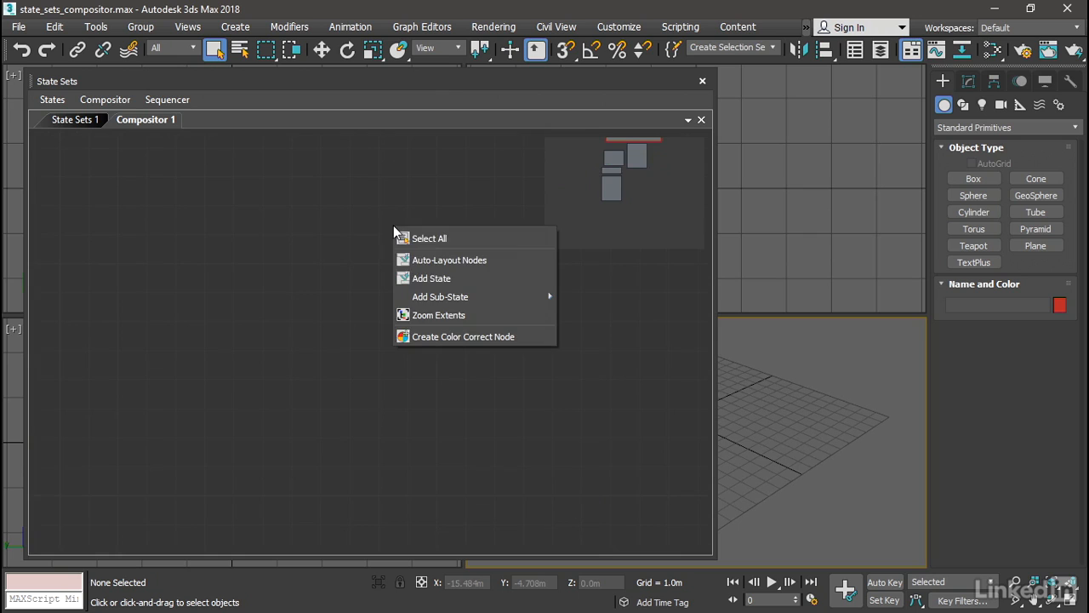
left_click(439, 279)
left_click_drag(451, 241, 420, 250)
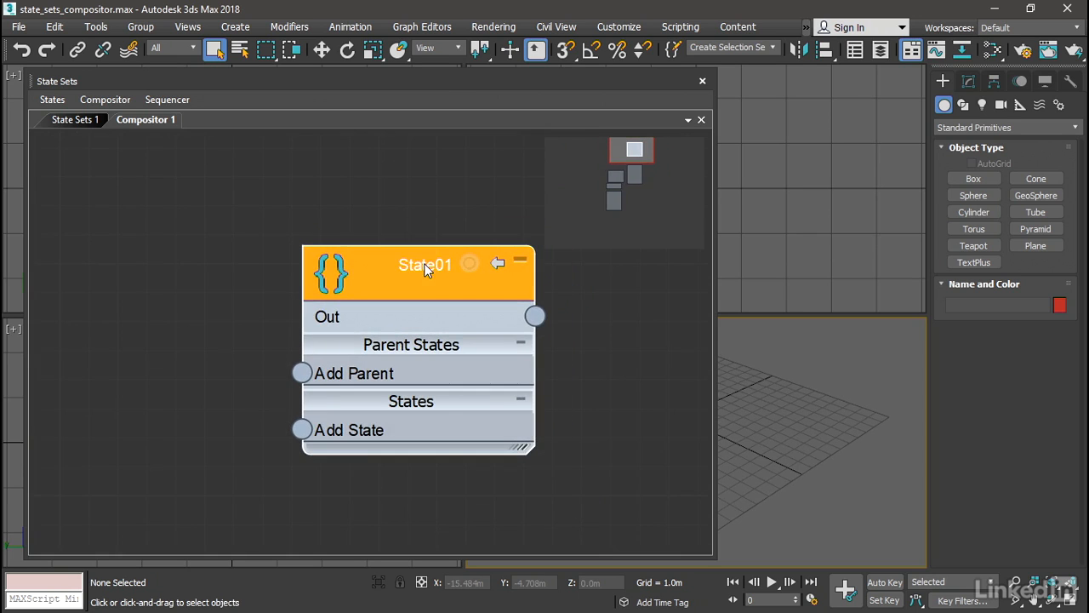
double_click(425, 268)
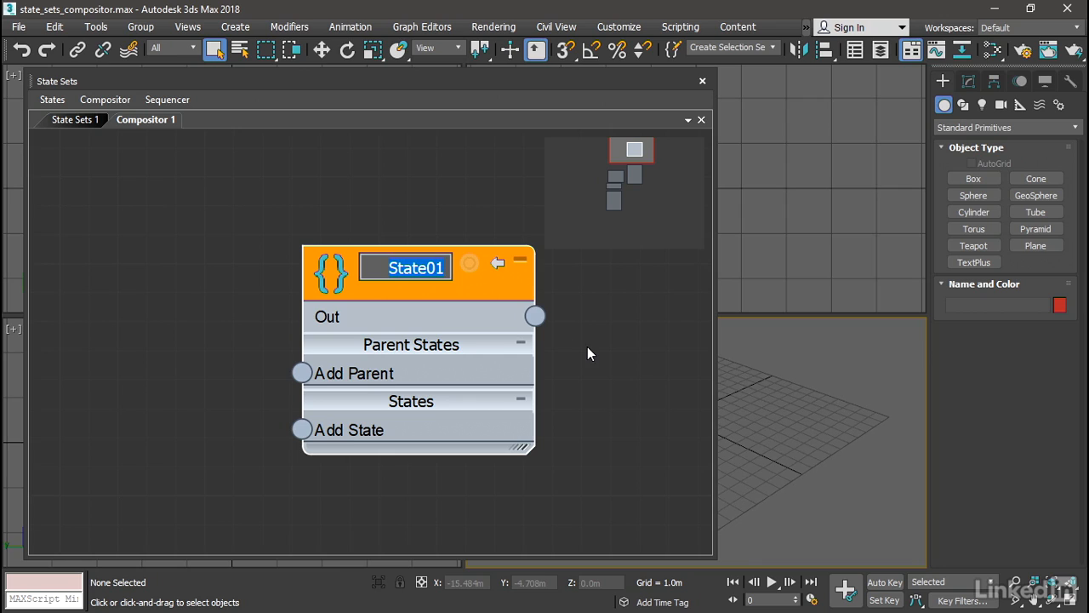
type("production")
key("Return")
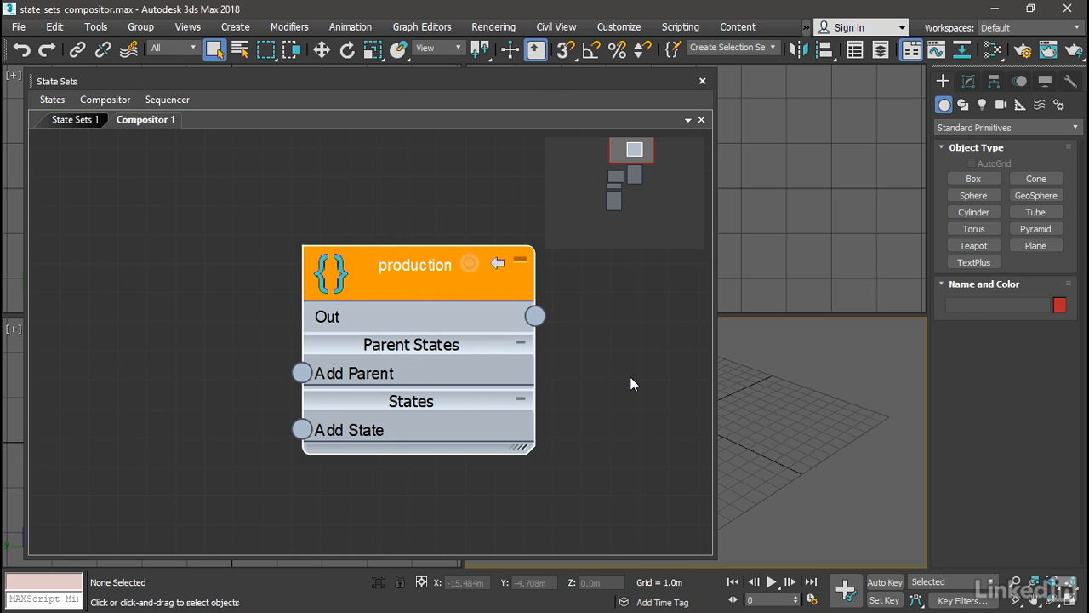
Step: Connect a Render Output Size property node to the production state and place it beside that state
middle_click_drag(453, 476, 576, 469)
left_click_drag(425, 423, 393, 401)
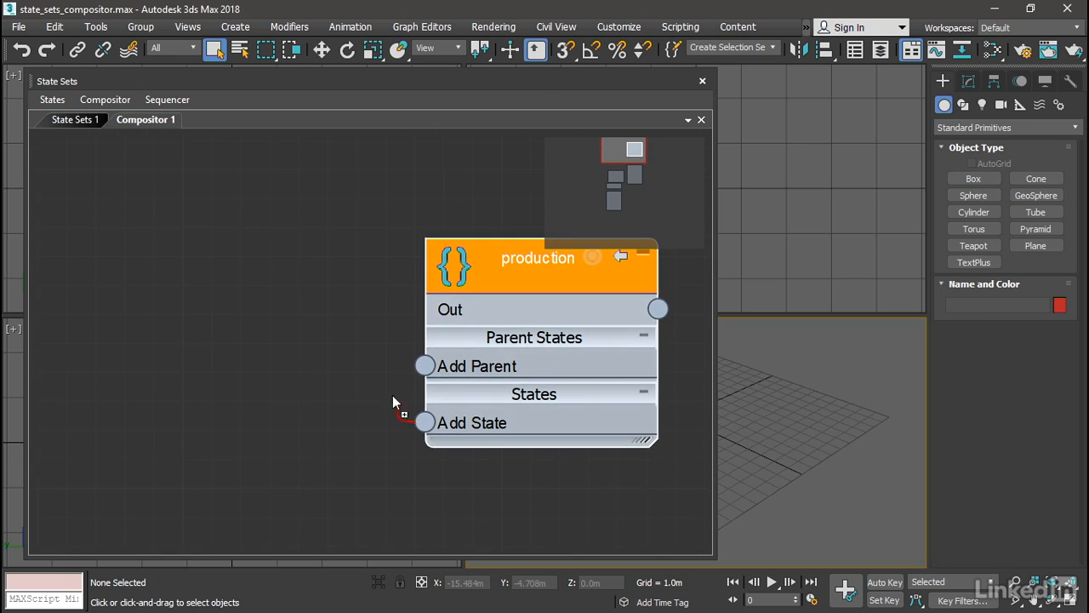
left_click_drag(278, 284, 278, 284)
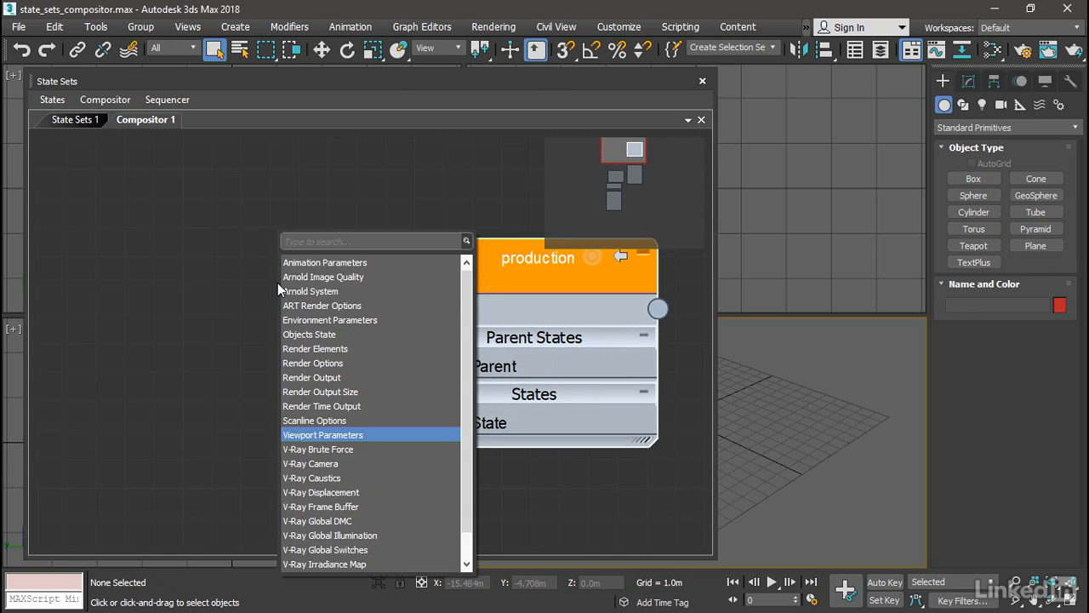
left_click(344, 392)
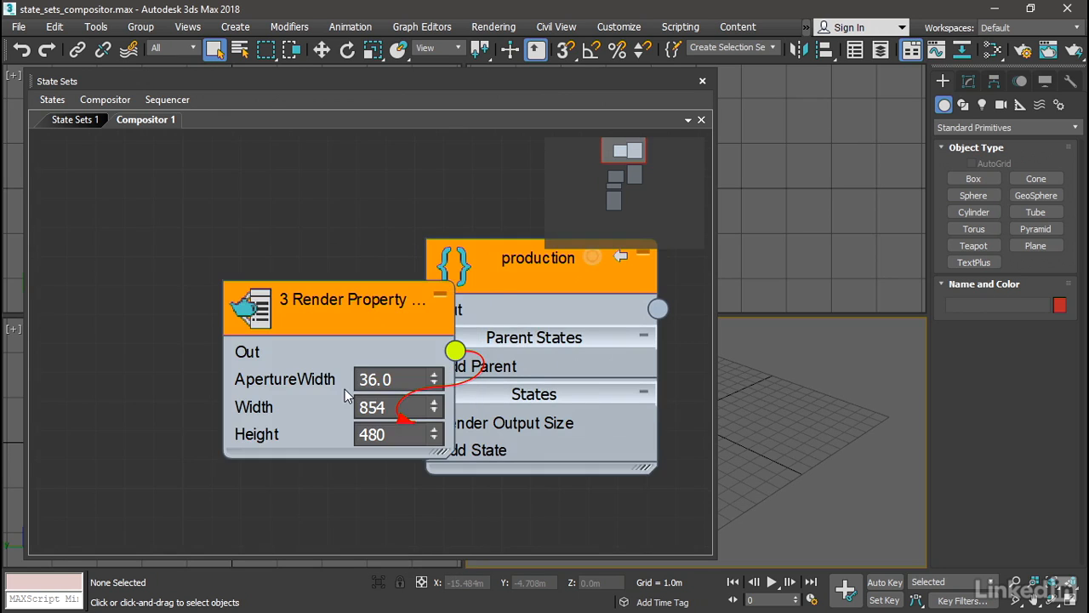
left_click_drag(332, 255, 242, 250)
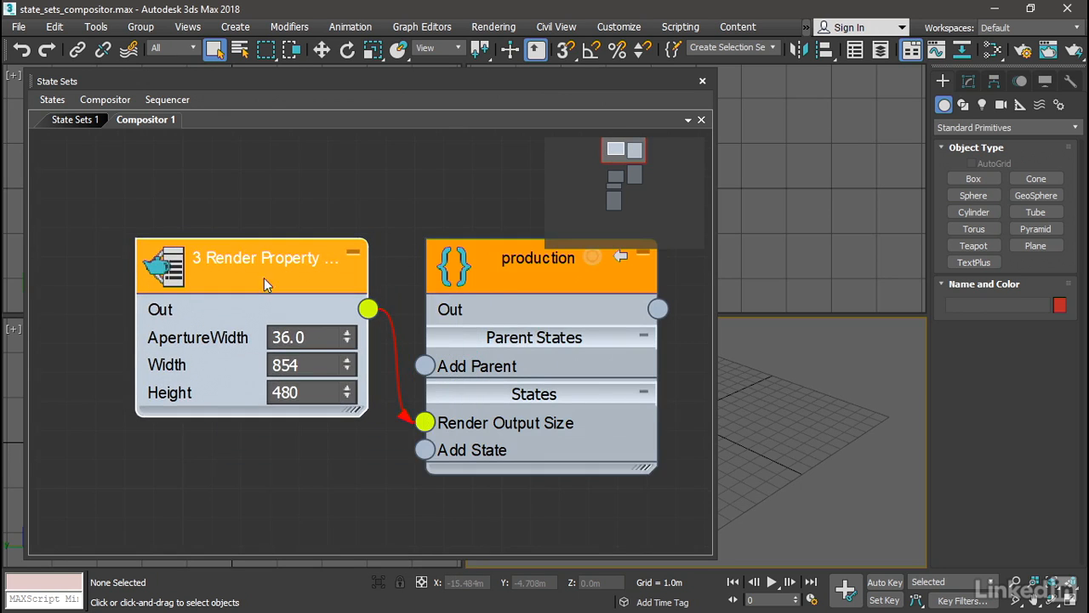
Step: Set the production output size to a width of 1920 and a height of 1080
double_click(289, 365)
type("1920")
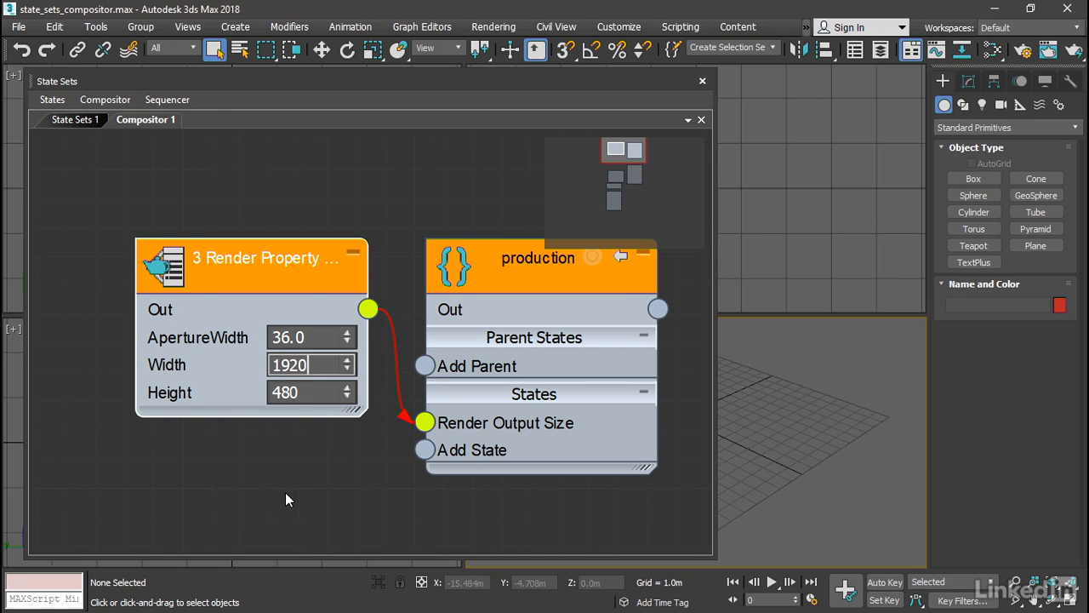
key("Tab")
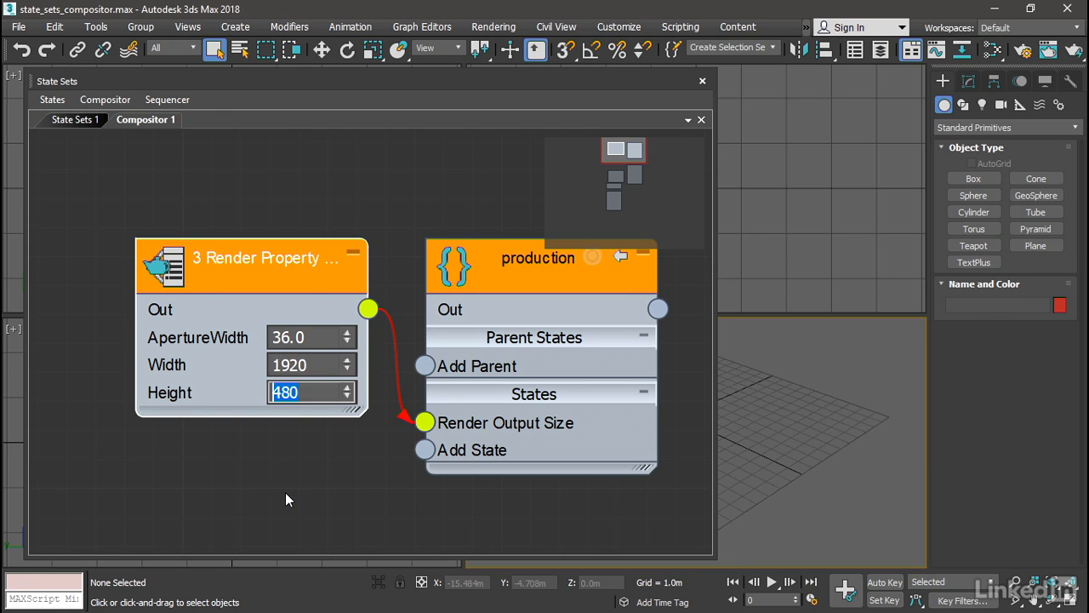
type("1080")
key("Return")
Step: Connect an Arnold Image Quality property node to the production state and move it clear of the other nodes
scroll(352, 433, "down", 5)
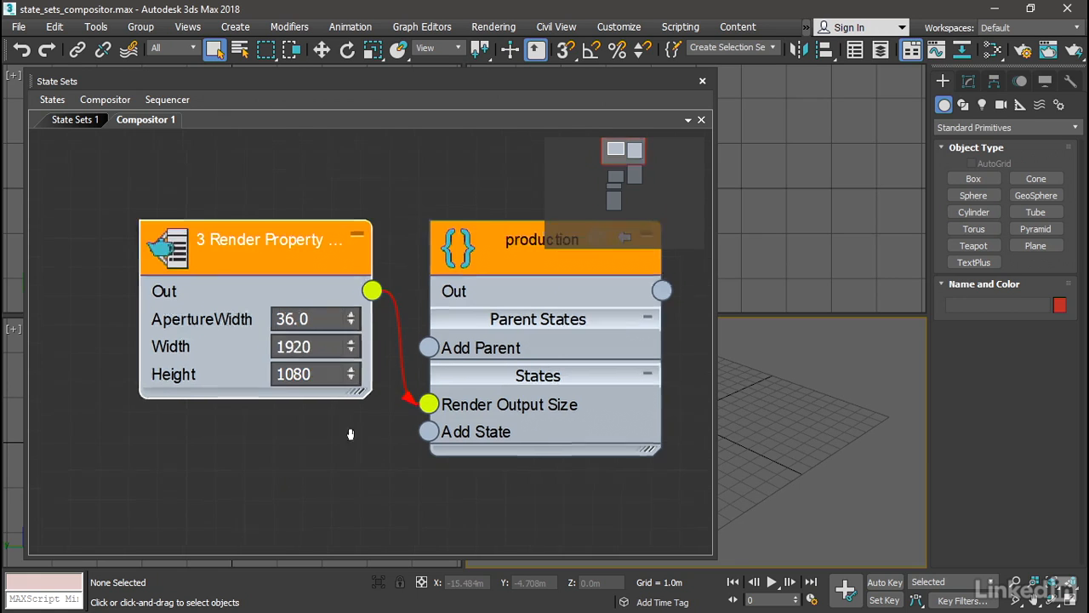
left_click_drag(430, 322, 251, 364)
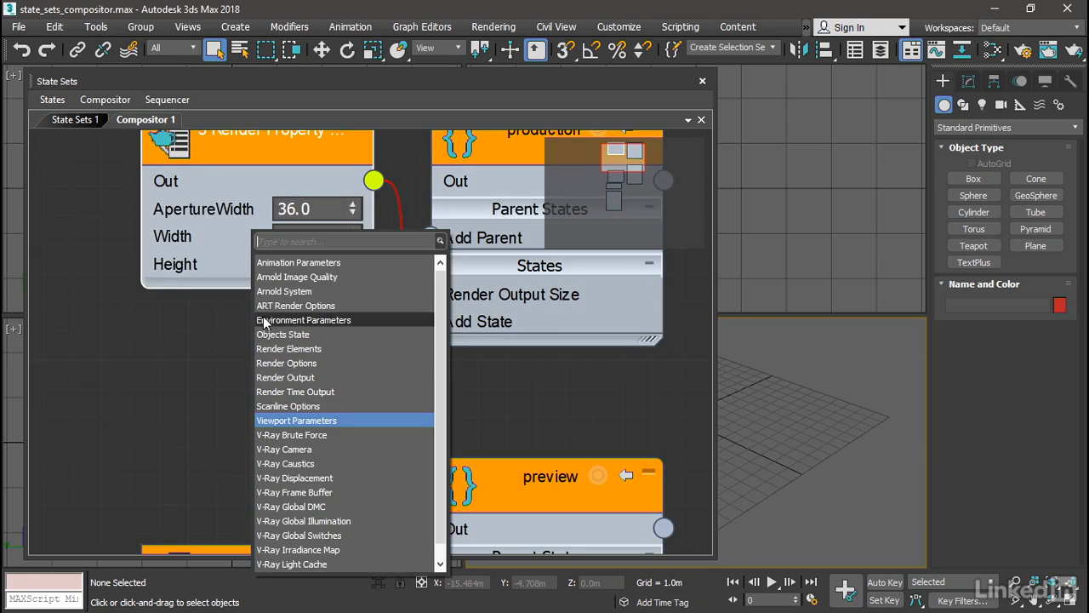
left_click(353, 276)
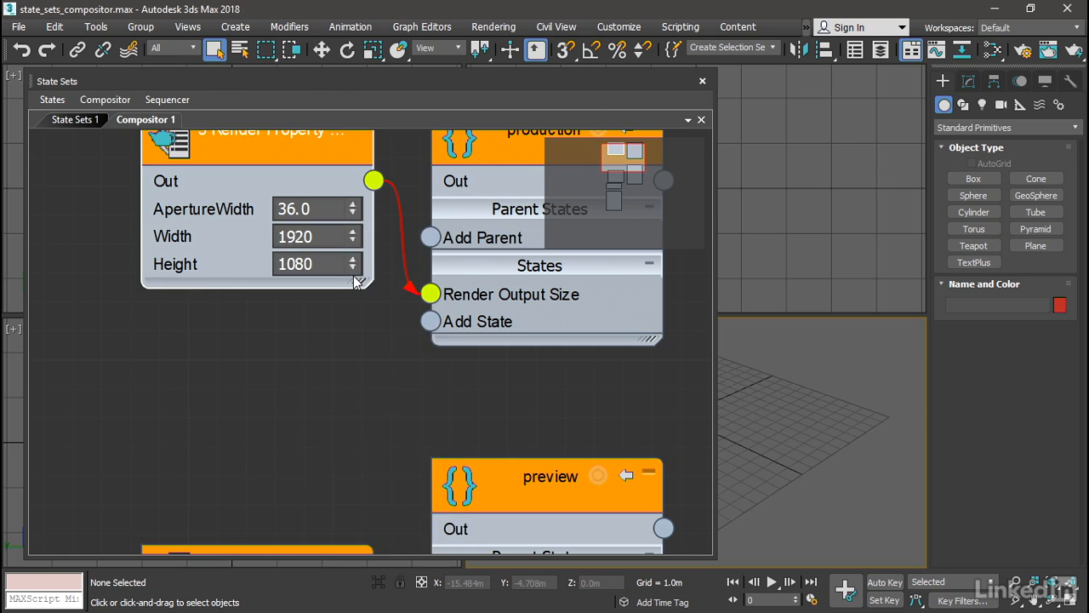
middle_click_drag(386, 371, 484, 220)
left_click_drag(463, 221, 139, 203)
middle_click_drag(298, 308, 461, 332)
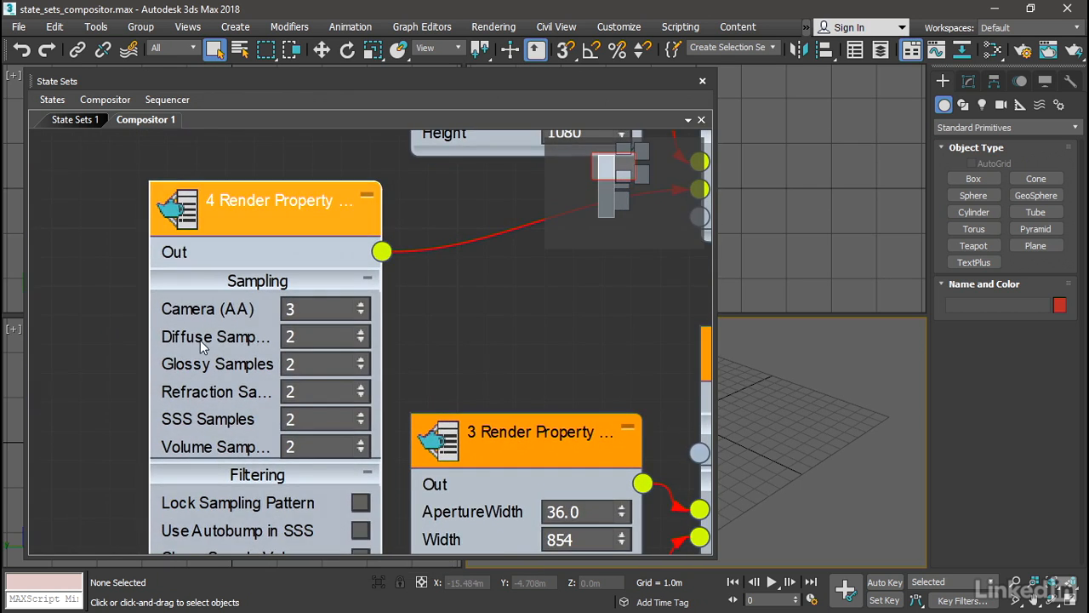
Step: Set Diffuse Samples to 5, Glossy Samples to 3 and Refraction Samples to 3 in the production image quality node
left_click(361, 333)
left_click(361, 332)
left_click(361, 332)
left_click(361, 361)
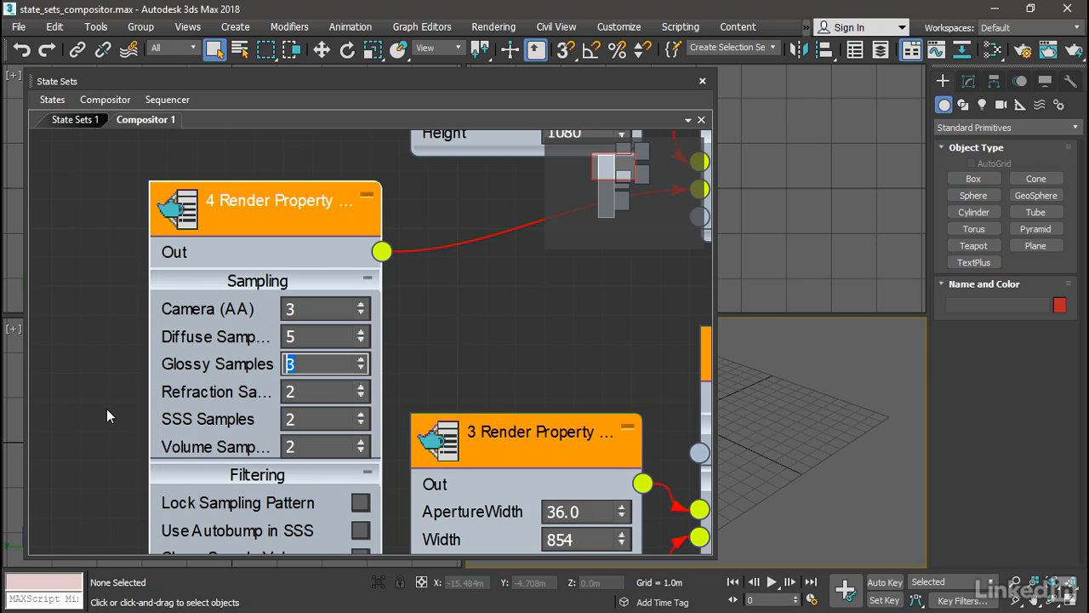
left_click(361, 386)
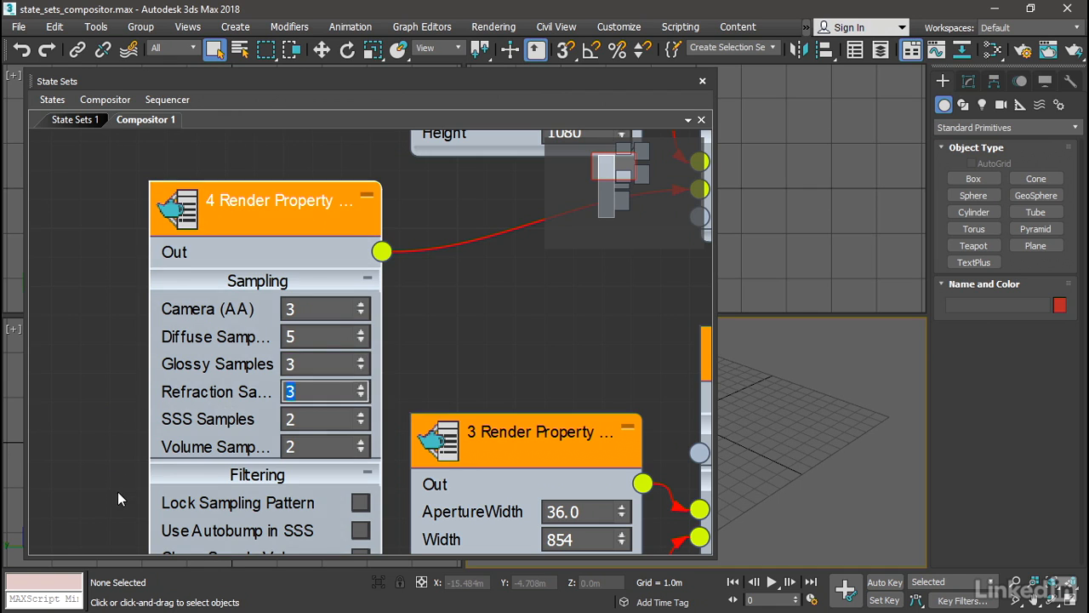
Step: Collapse the Filtering section and set Diffuse Raydepth to 5 and Glossy Raydepth to 3
middle_click_drag(118, 491, 102, 372)
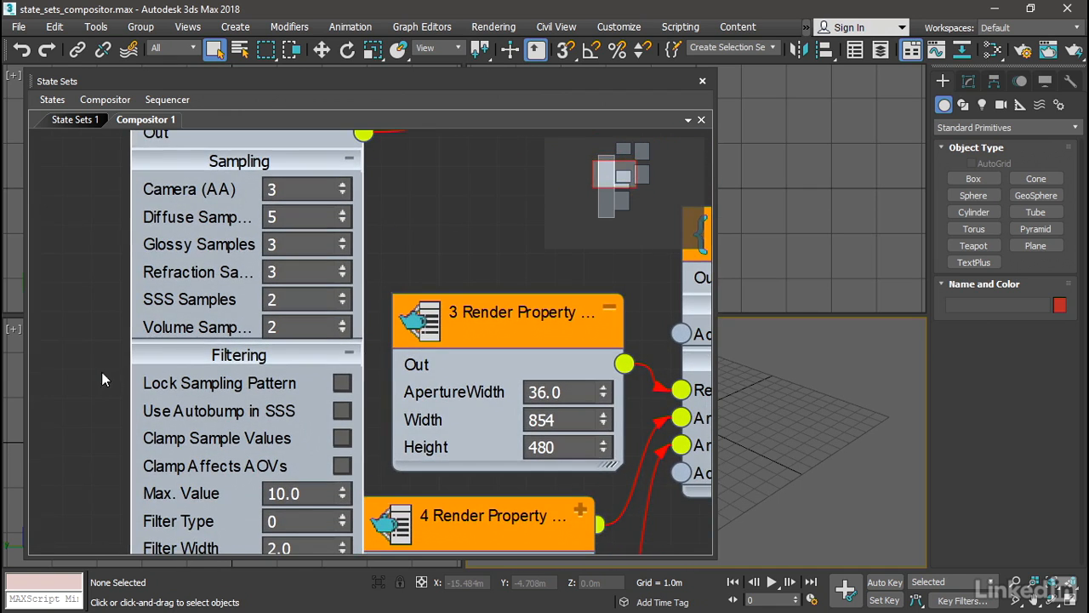
left_click(349, 355)
middle_click_drag(97, 407, 97, 280)
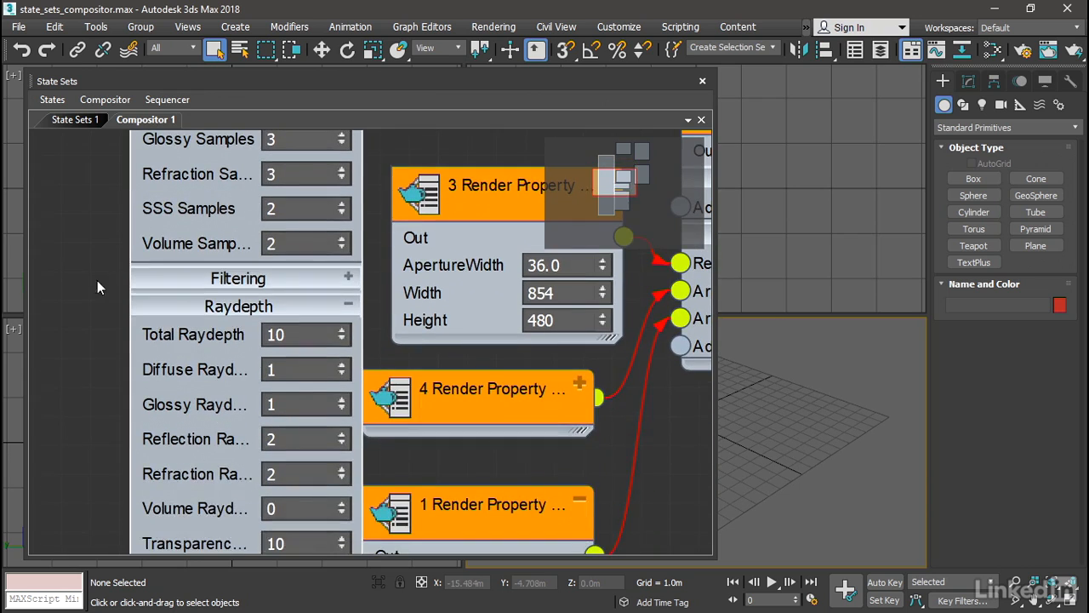
left_click(342, 365)
left_click(342, 365)
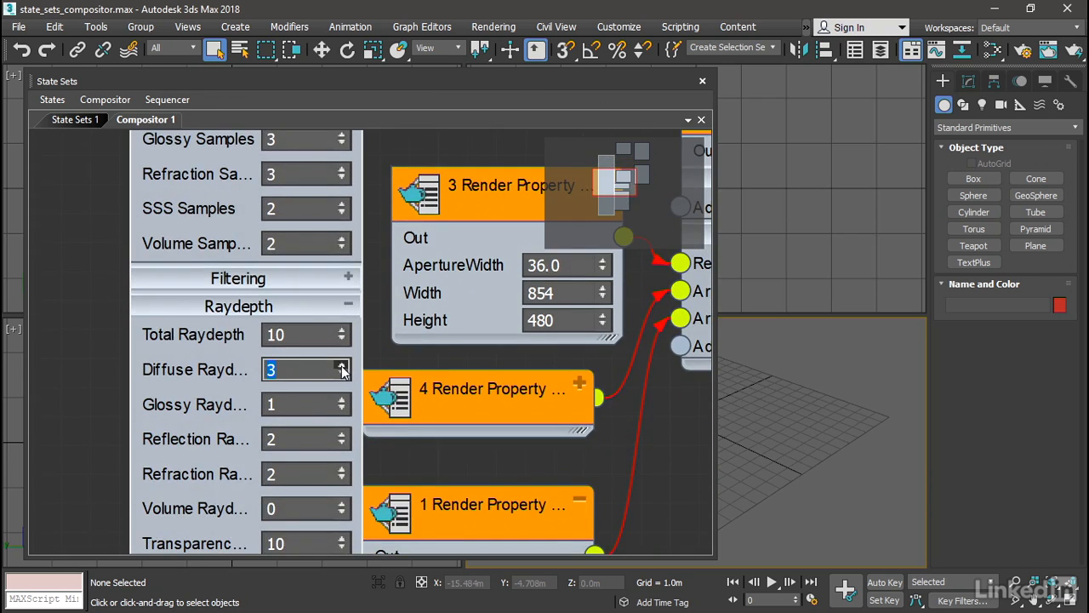
left_click(342, 365)
left_click(342, 365)
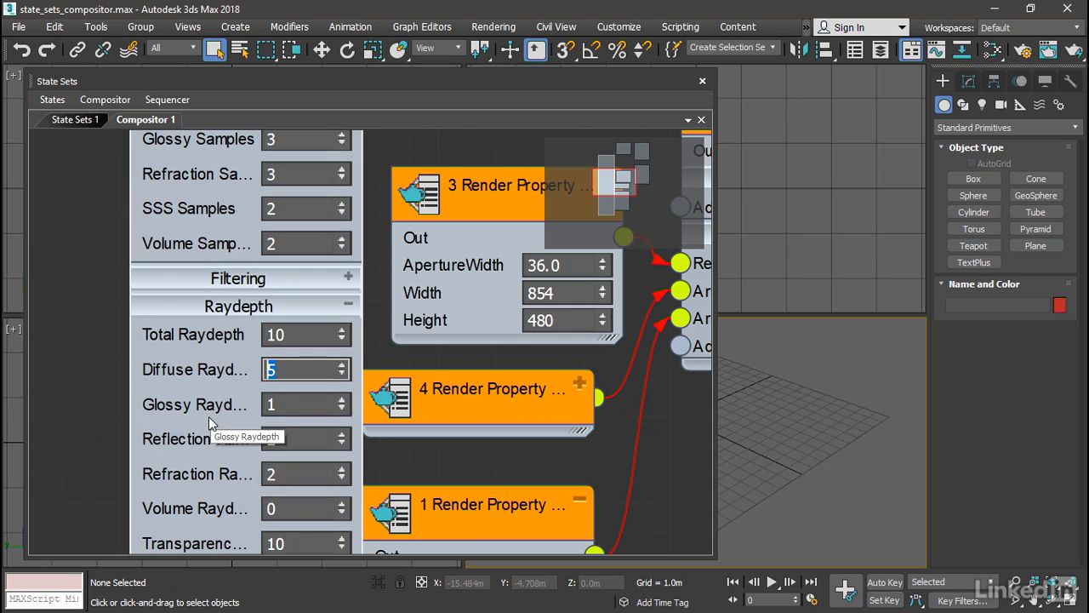
left_click(345, 400)
left_click(343, 400)
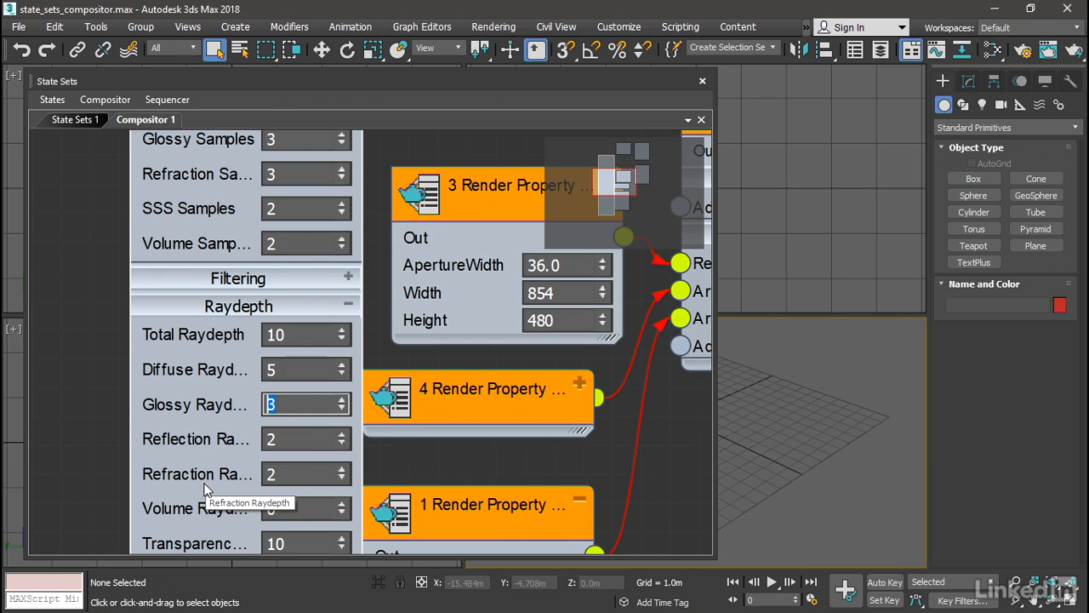
Step: Set Refraction Raydepth to 8 and collapse the production Arnold Image Quality node
left_click(342, 470)
left_click(342, 469)
left_click(342, 469)
left_click(342, 470)
left_click(342, 470)
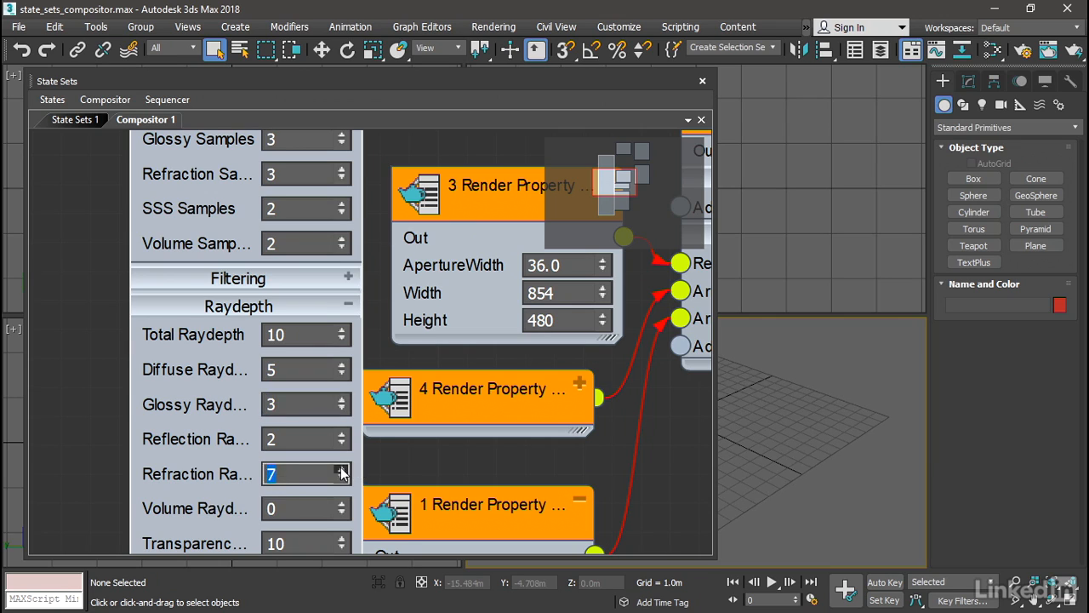
left_click(342, 470)
left_click(89, 441)
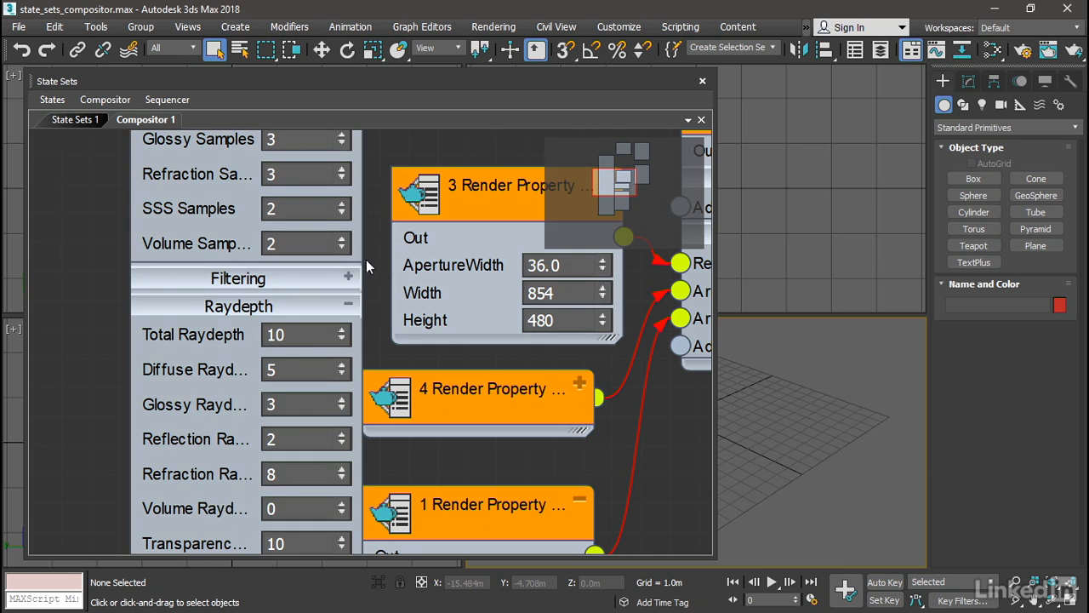
middle_click_drag(368, 249, 365, 511)
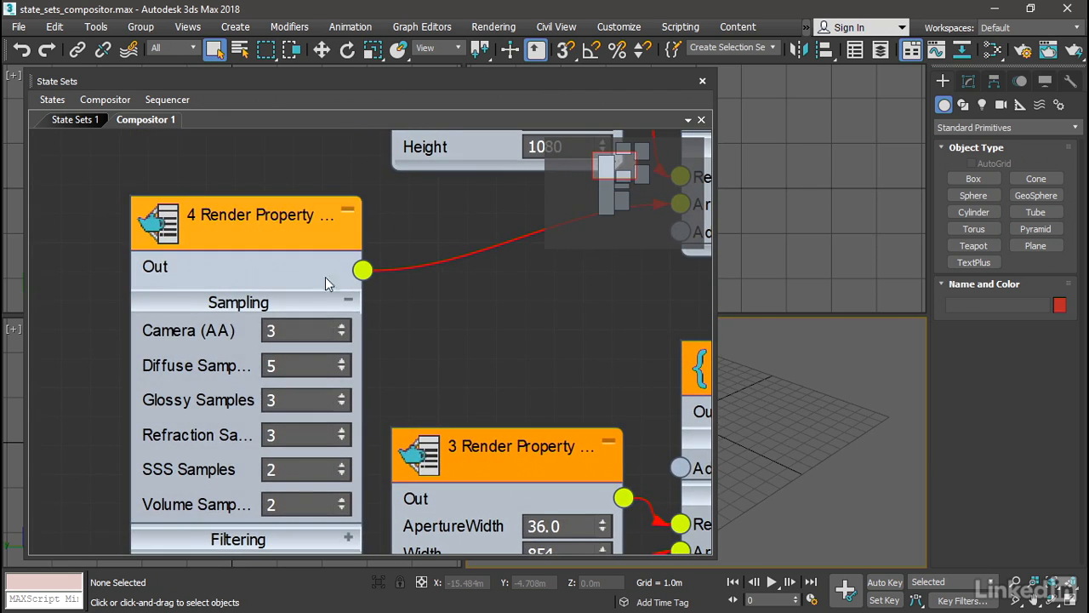
left_click(344, 211)
Step: Connect an Arnold System property node to the production state and place it below the collapsed image quality node
middle_click_drag(345, 211, 101, 284)
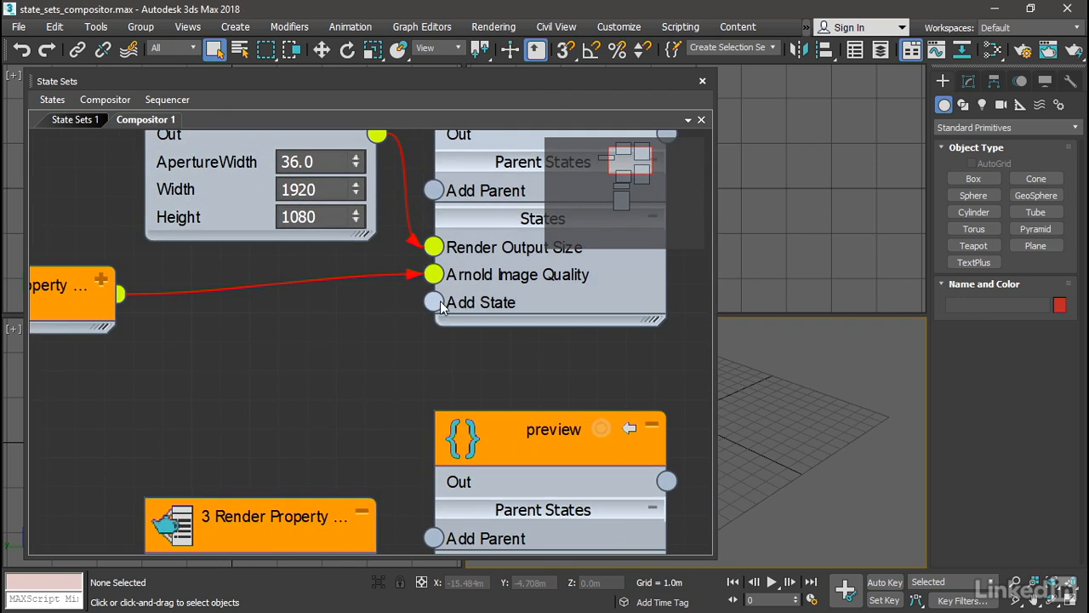
left_click_drag(434, 304, 409, 322)
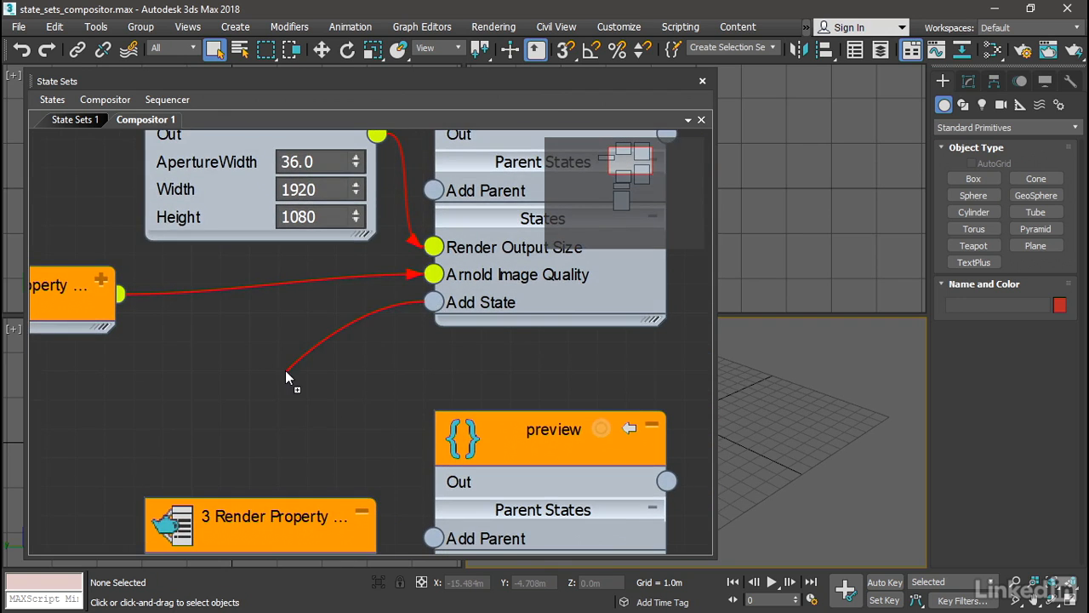
left_click_drag(286, 372, 269, 366)
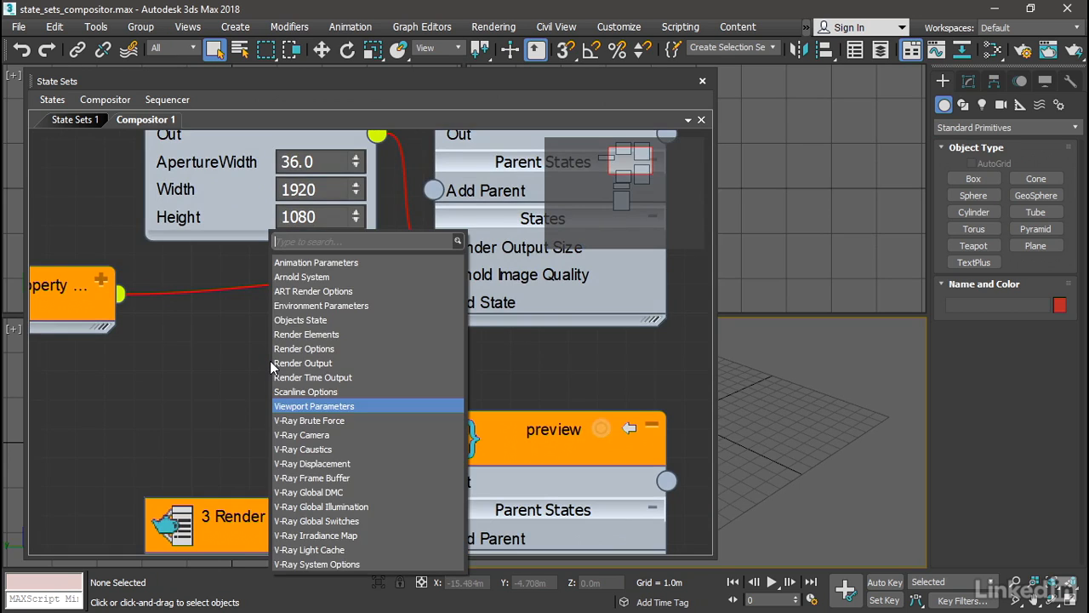
left_click(302, 276)
middle_click_drag(341, 320, 389, 252)
left_click_drag(364, 311, 39, 316)
middle_click_drag(262, 353, 460, 270)
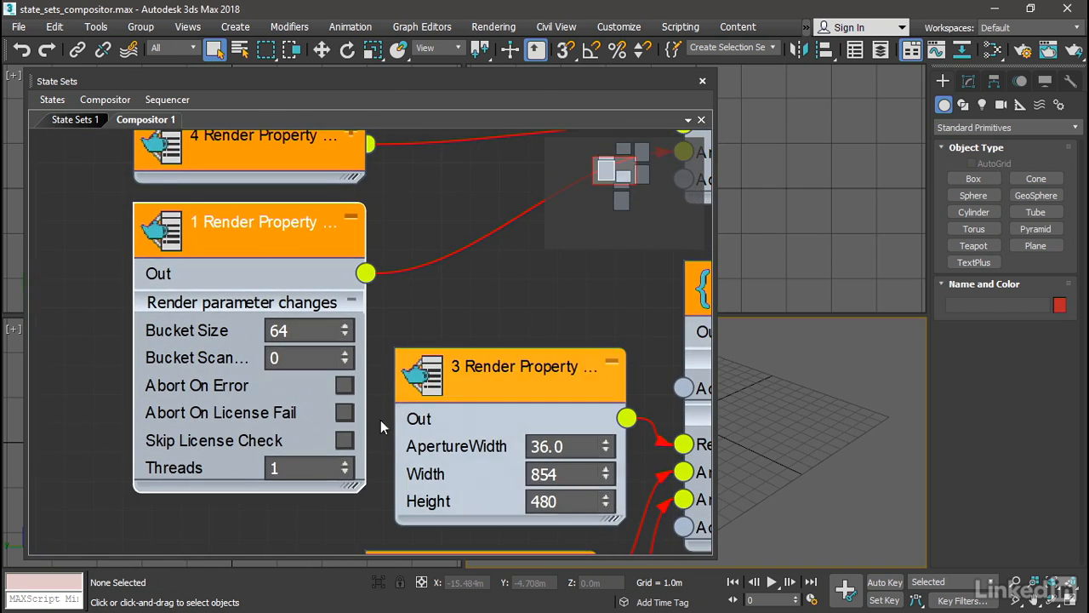
Step: Set Threads to -1 in the production state's Arnold System node
left_click(344, 473)
left_click(344, 473)
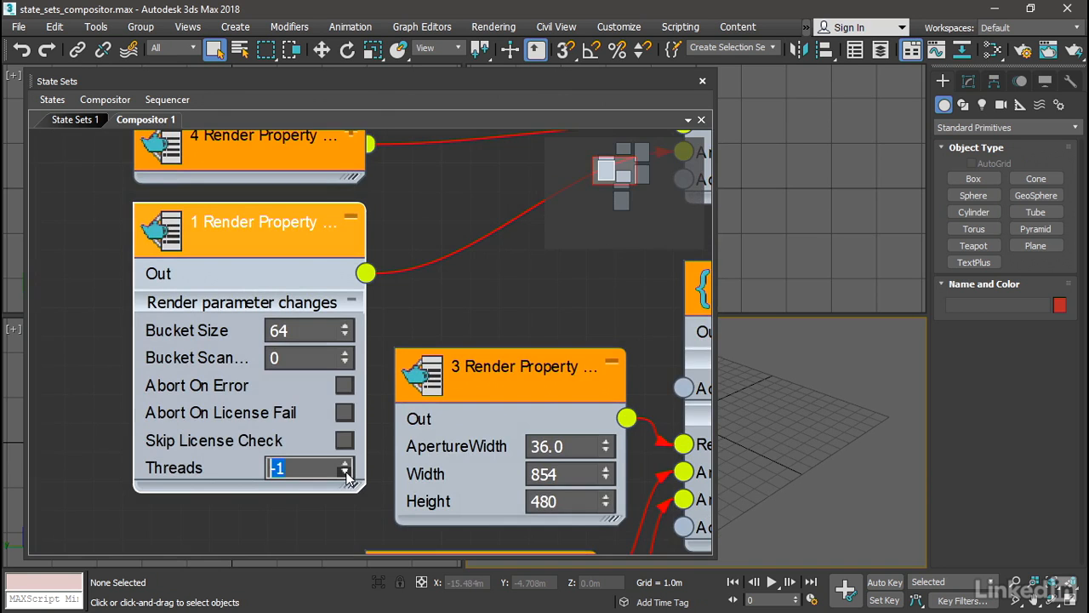
left_click(481, 308)
scroll(487, 300, "down", 6)
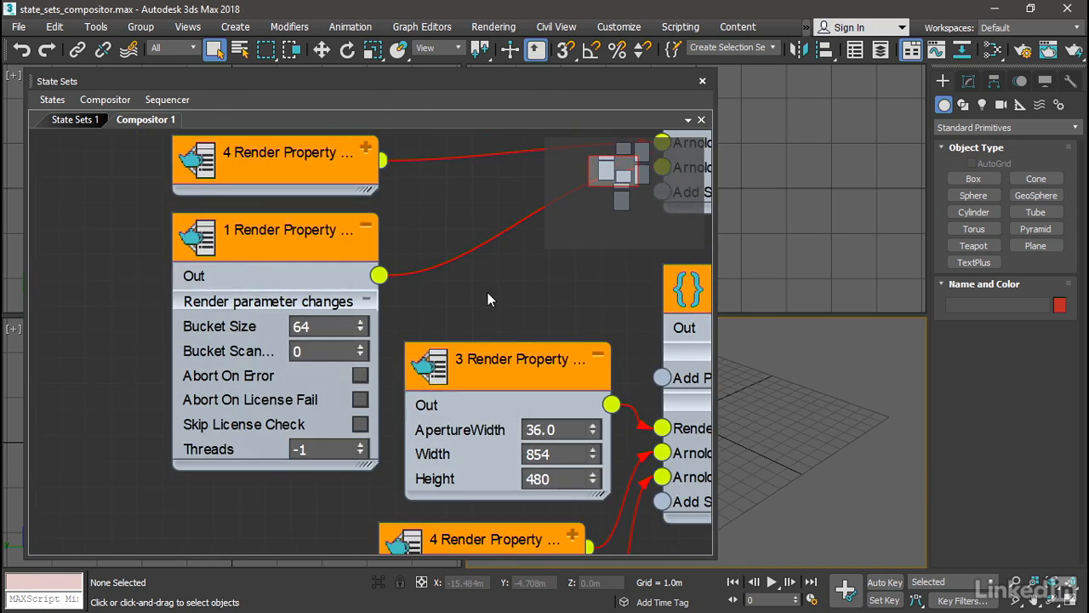
middle_click_drag(453, 335, 266, 384)
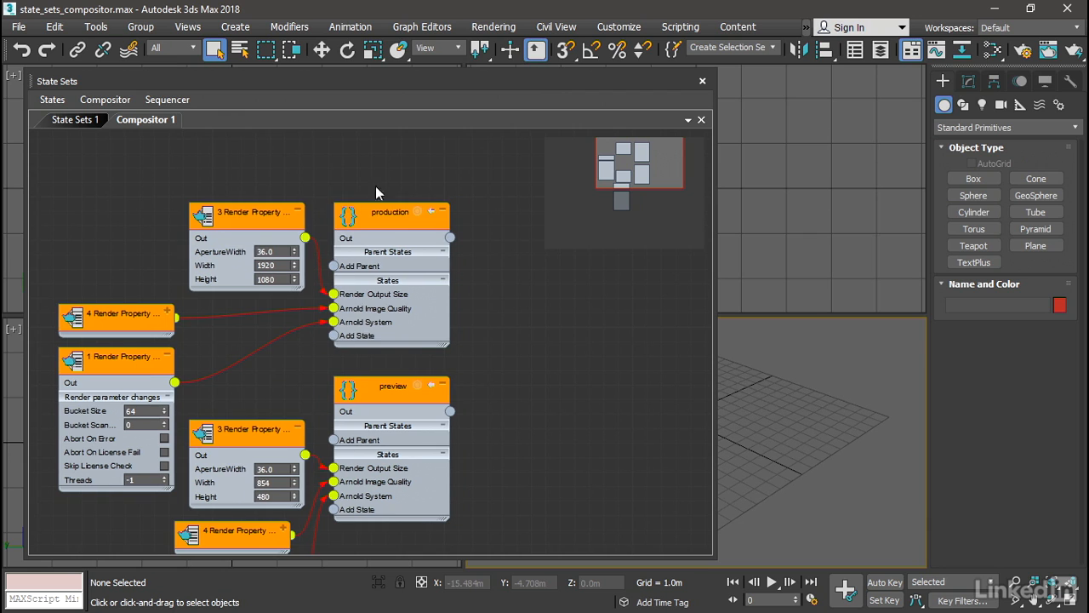
Step: Move the production node group above the preview nodes, shift the preview state away from its property nodes, and return to the State Sets 1 list
left_click_drag(466, 172, 157, 374)
left_click_drag(368, 298, 397, 226)
left_click(538, 327)
left_click_drag(451, 318, 468, 433)
middle_click_drag(379, 358, 394, 311)
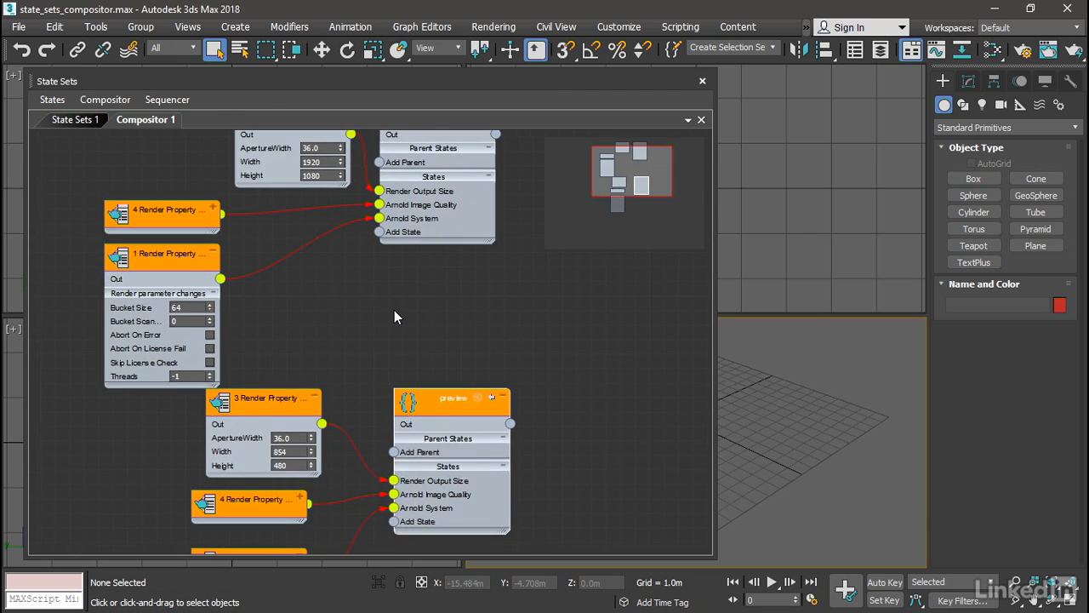
left_click(78, 120)
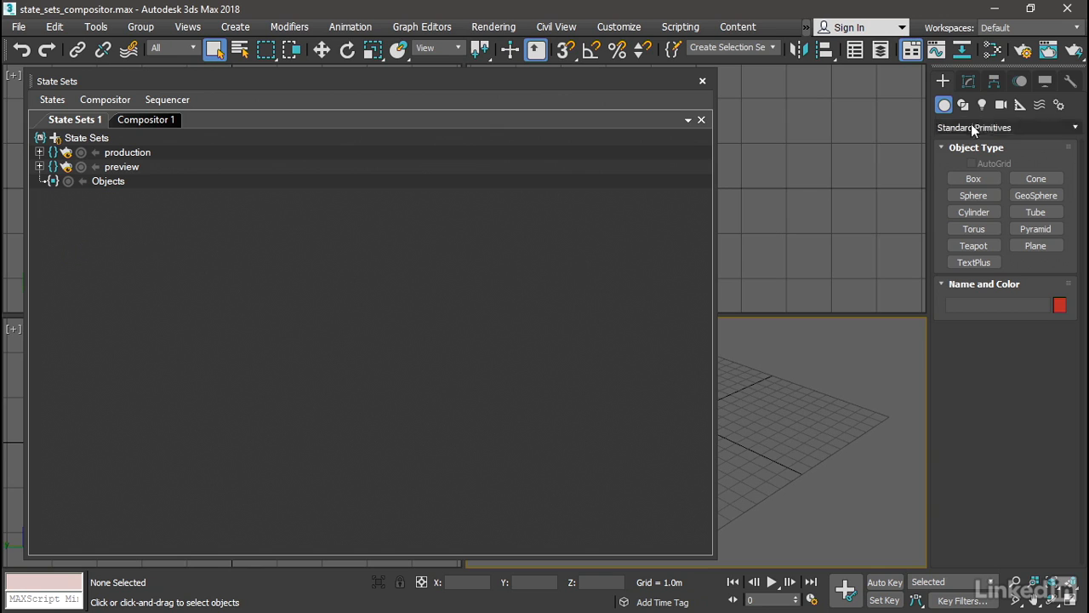
Step: In Render Setup, set the output size to 1360x768 and the Camera (AA) samples to 5
left_click(1023, 53)
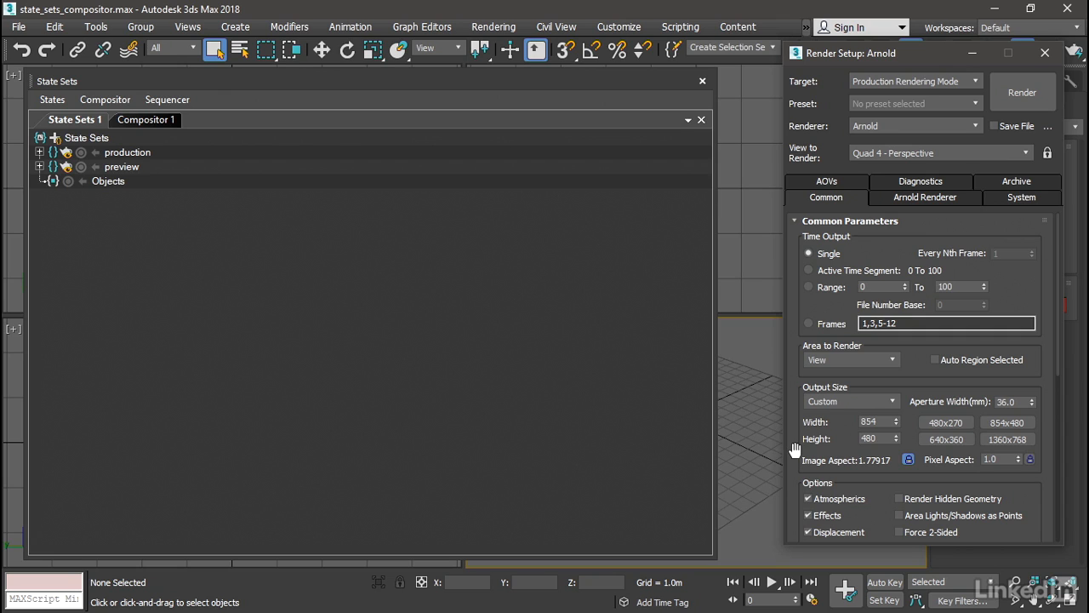
left_click(1022, 439)
left_click(967, 197)
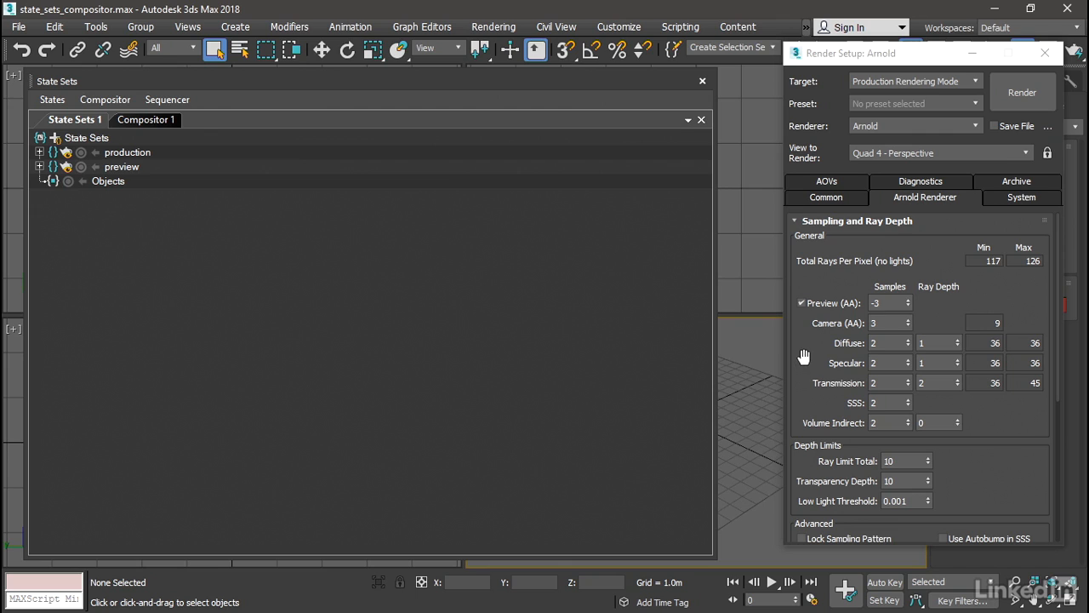
left_click(909, 320)
left_click(909, 320)
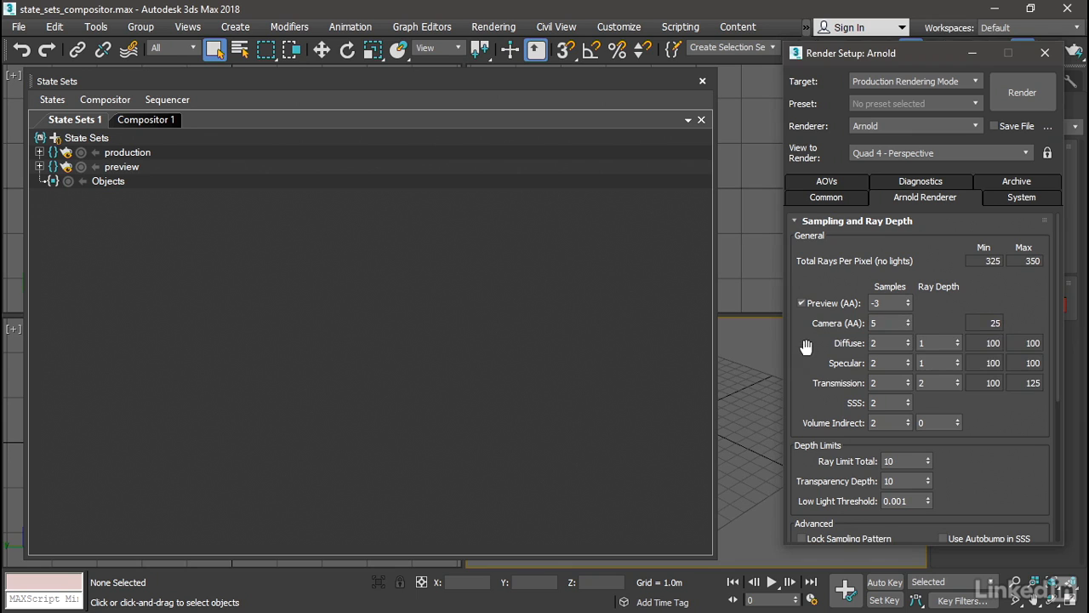
Step: Review the current Arnold system, output size and sampling settings, and close Render Setup
left_click(1038, 198)
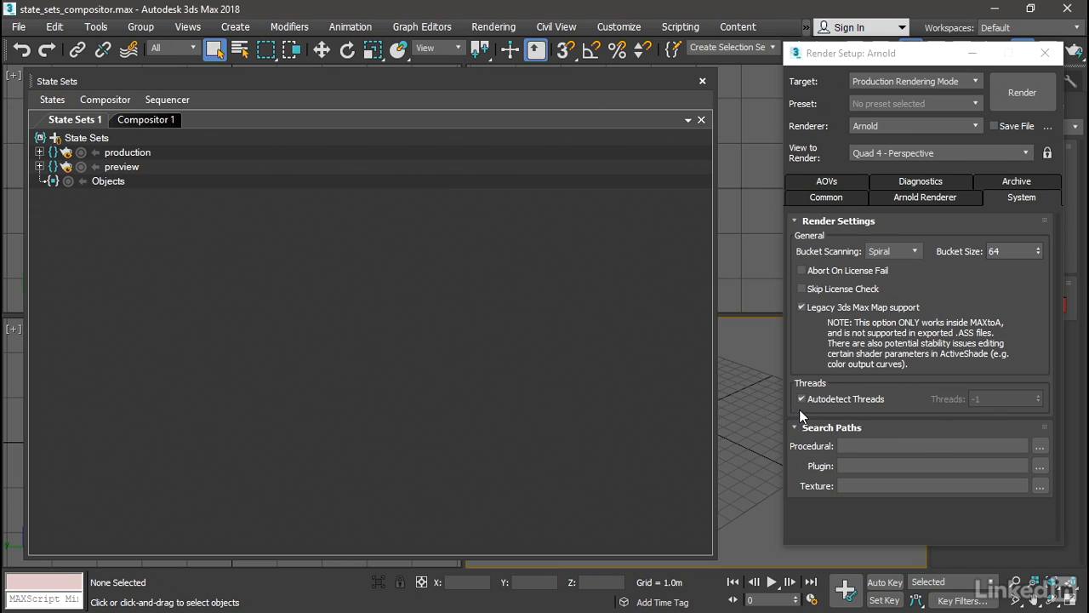
left_click(815, 198)
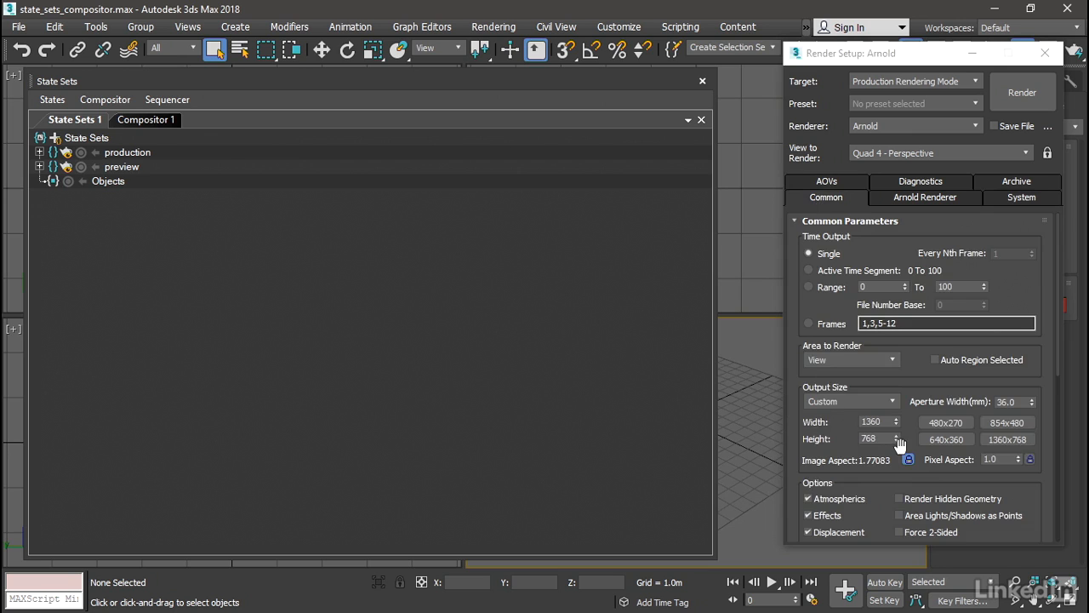
left_click(893, 201)
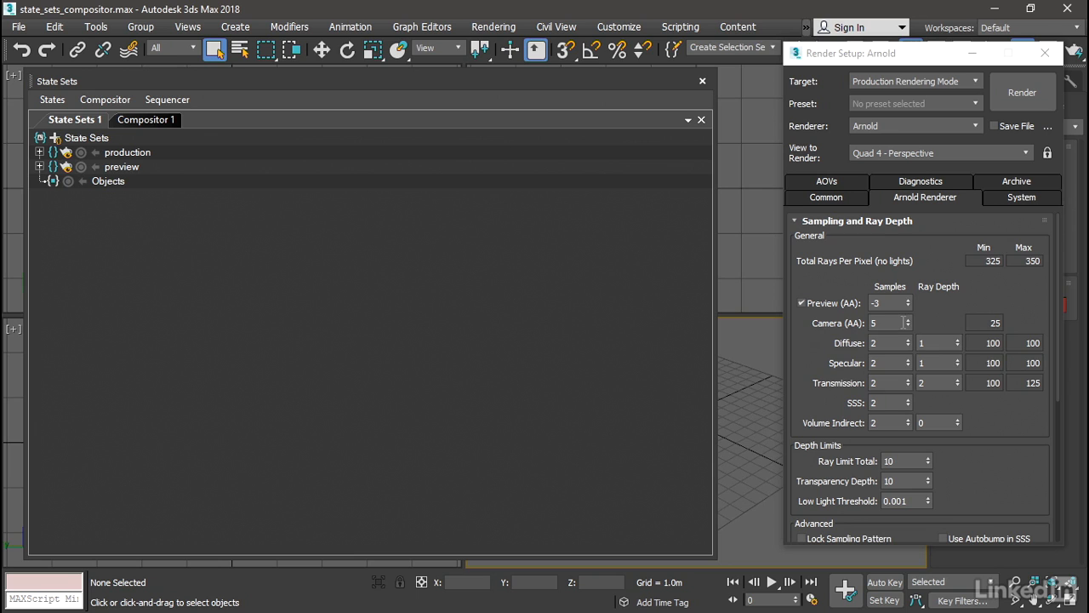
left_click(1044, 196)
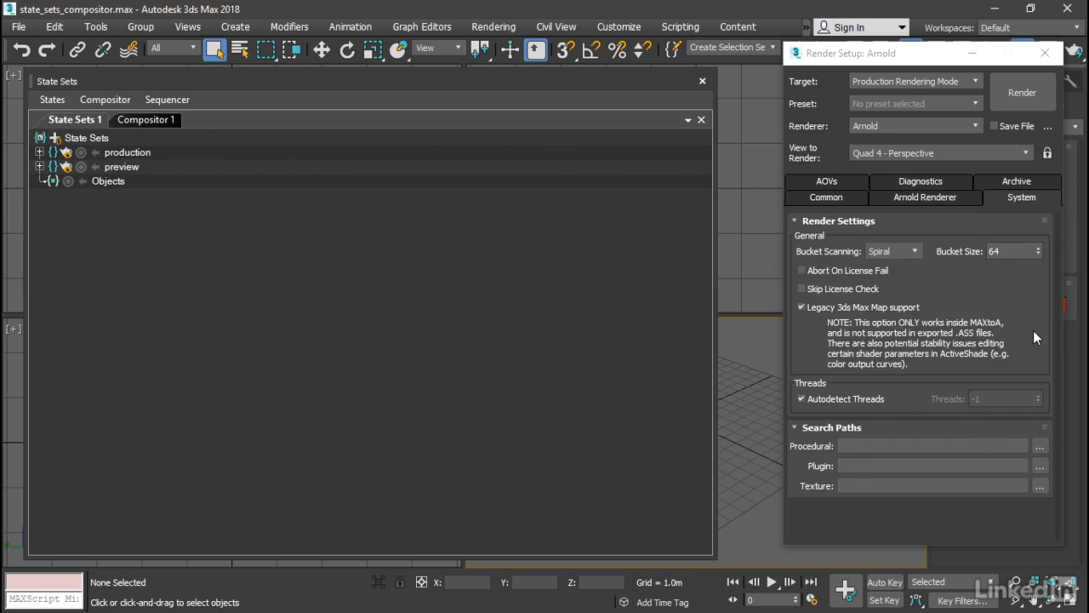
left_click(842, 201)
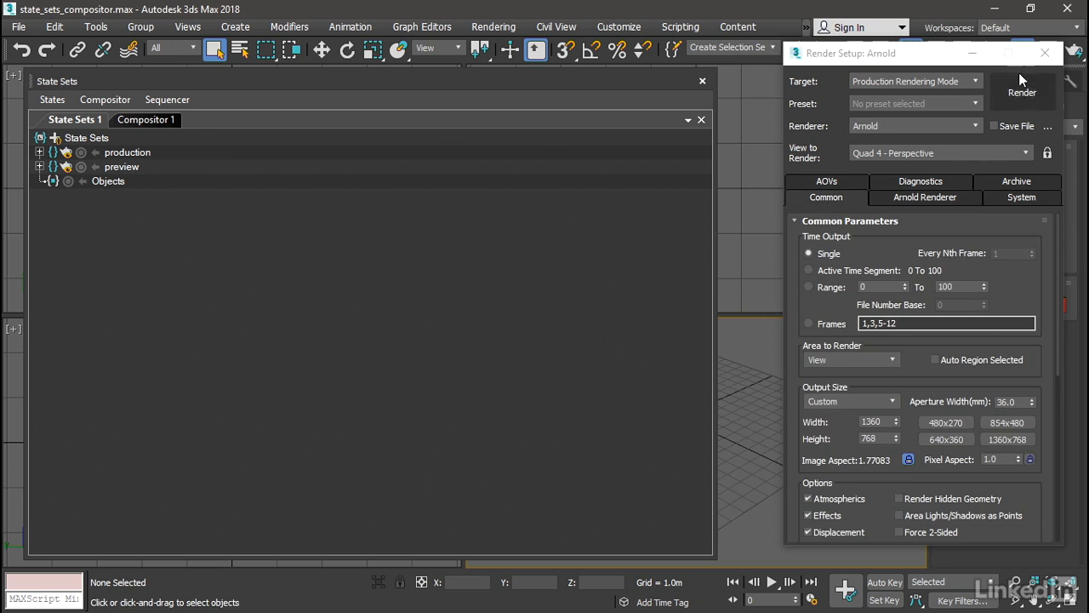
left_click(1045, 54)
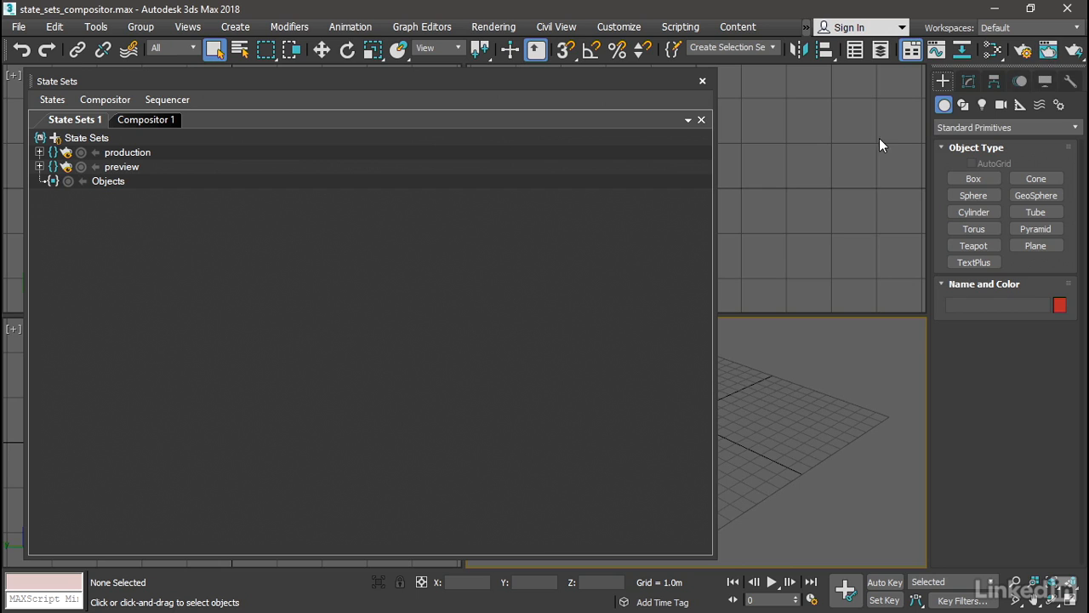
Step: Activate the preview state and check its output size and Arnold sampling values in Render Setup
left_click(94, 166)
left_click(1024, 53)
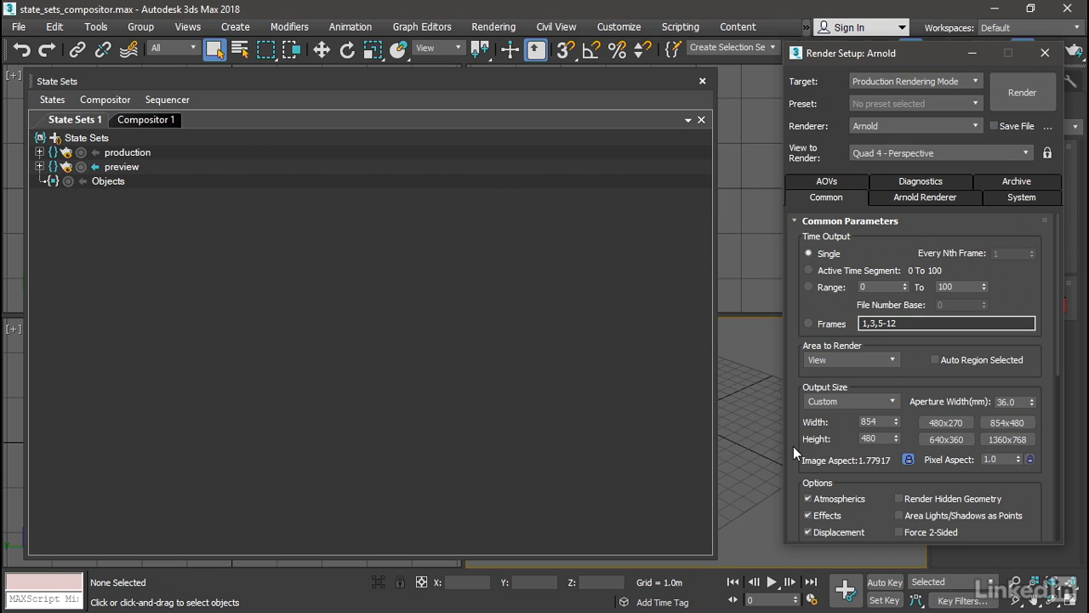
left_click(888, 197)
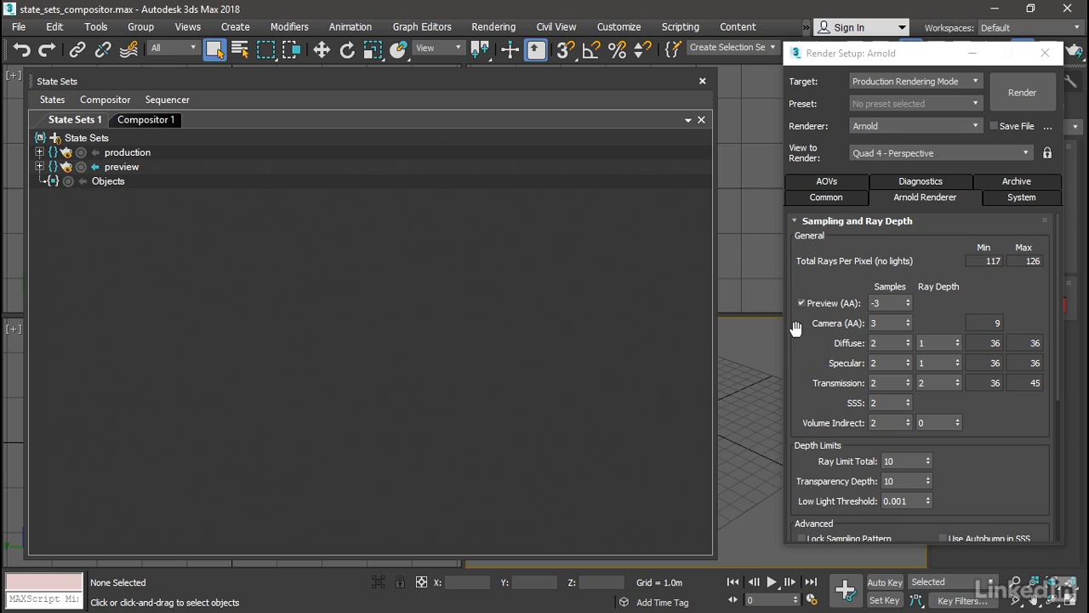
Step: Turn off Autodetect Threads in the Arnold system settings and close Render Setup
left_click(1046, 201)
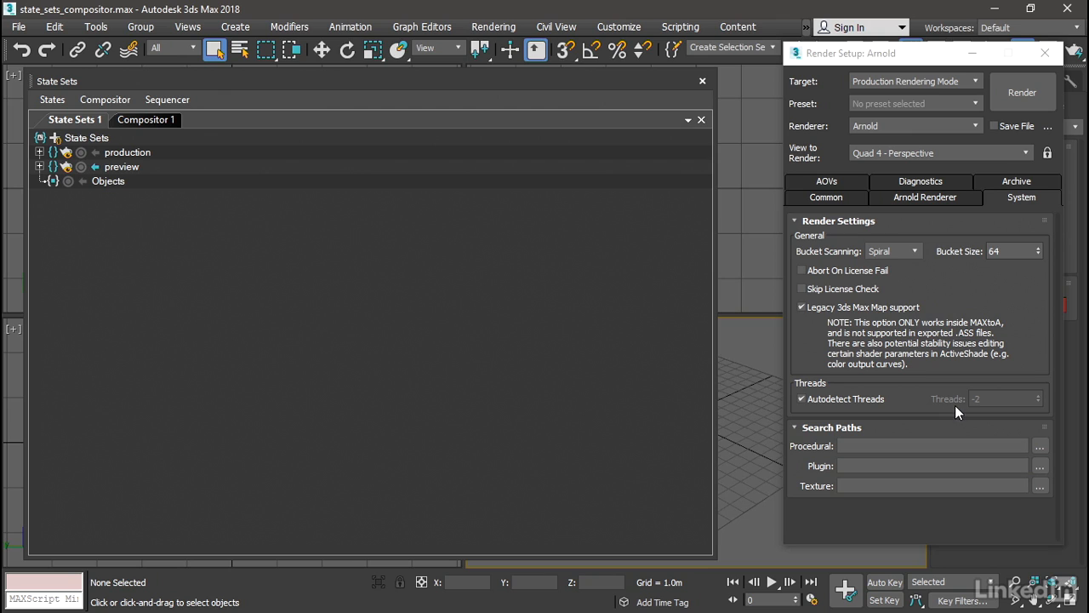
left_click(800, 399)
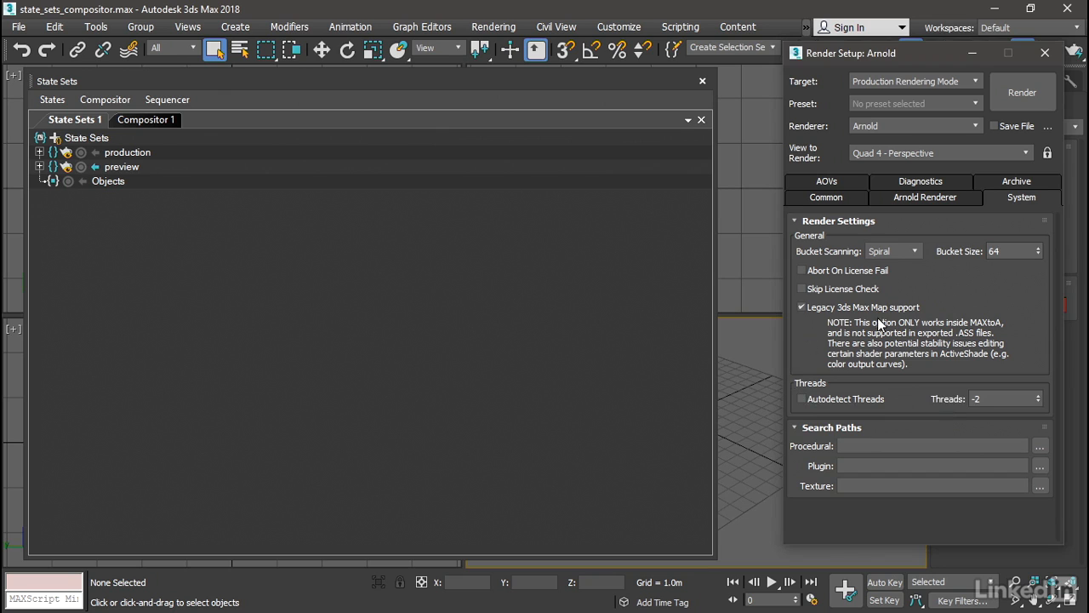
left_click(1049, 53)
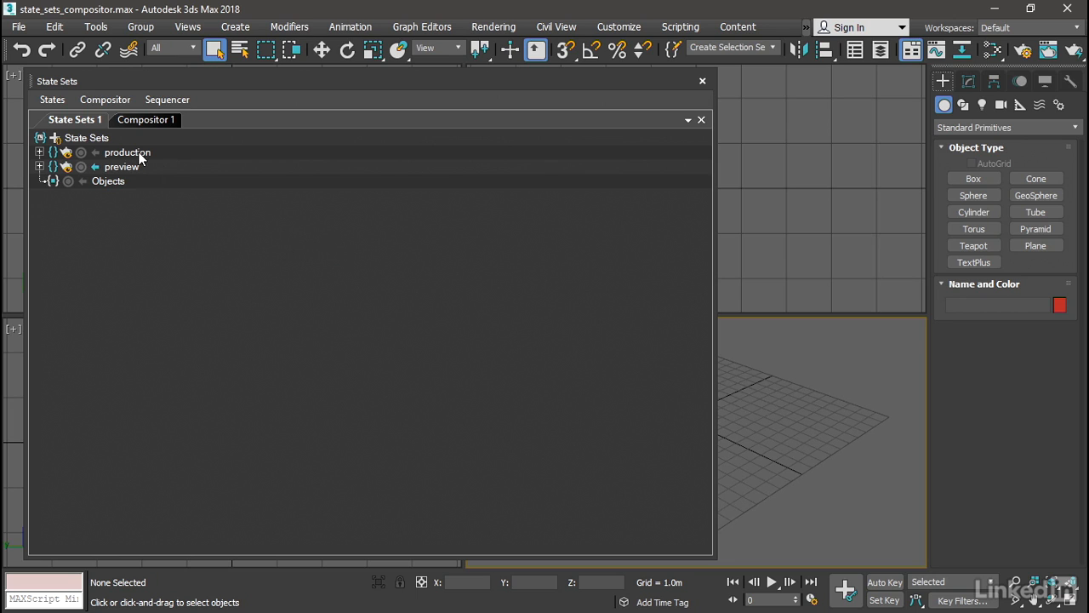
Step: Activate the production state, check its threads, sampling and output size in Render Setup, and close the dialog
left_click(95, 152)
left_click(1024, 51)
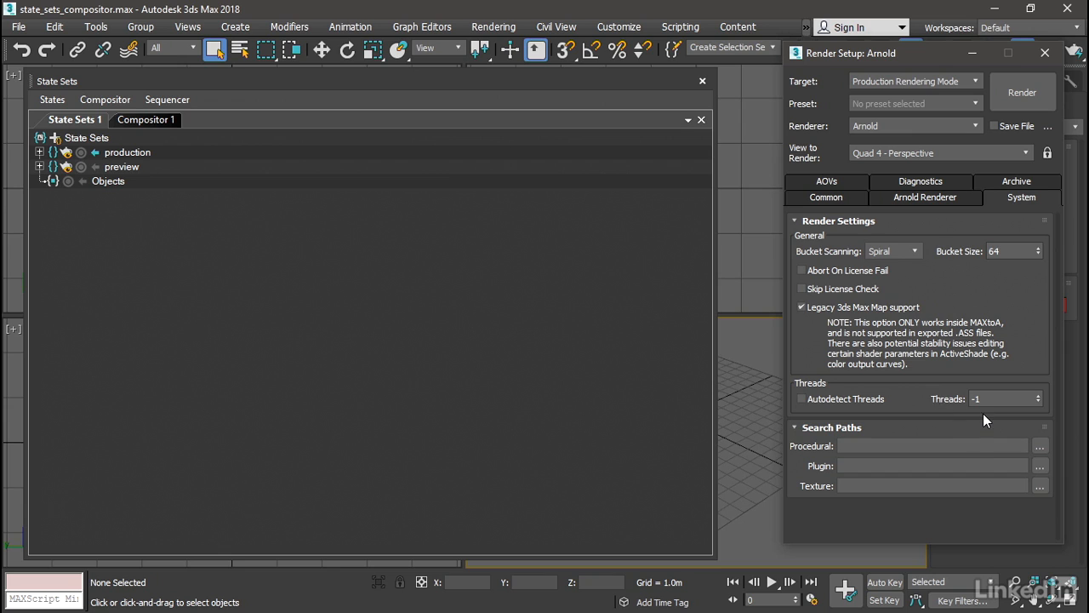
left_click(959, 196)
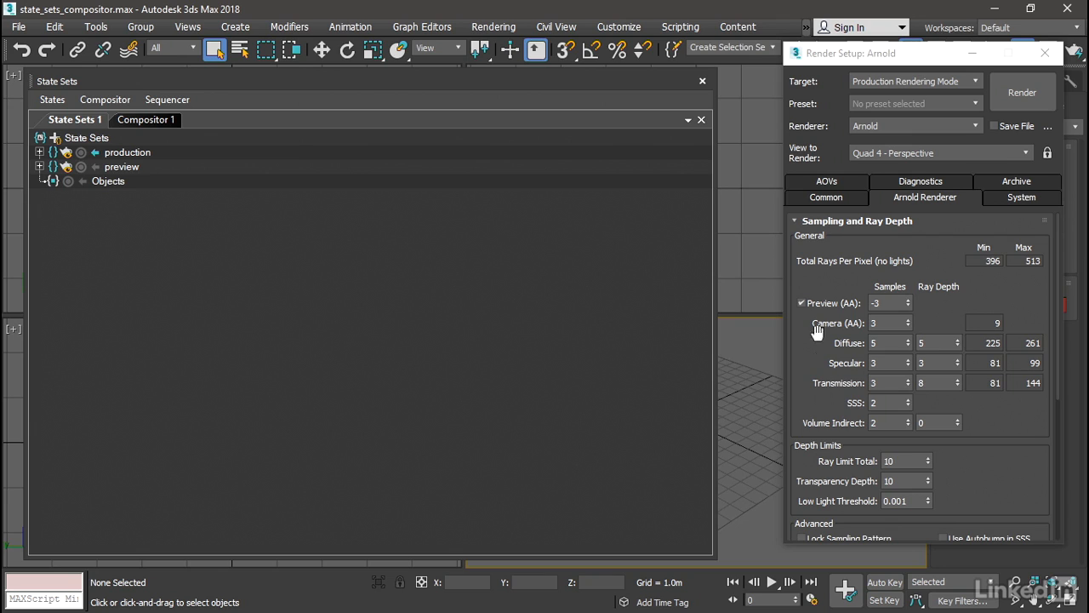
left_click(799, 199)
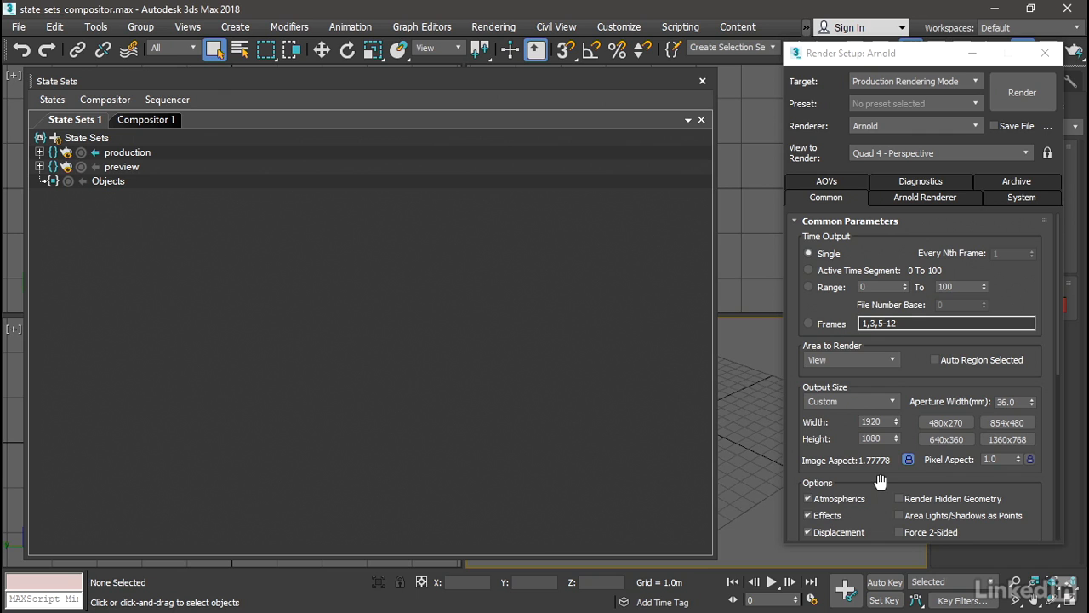
left_click(1044, 54)
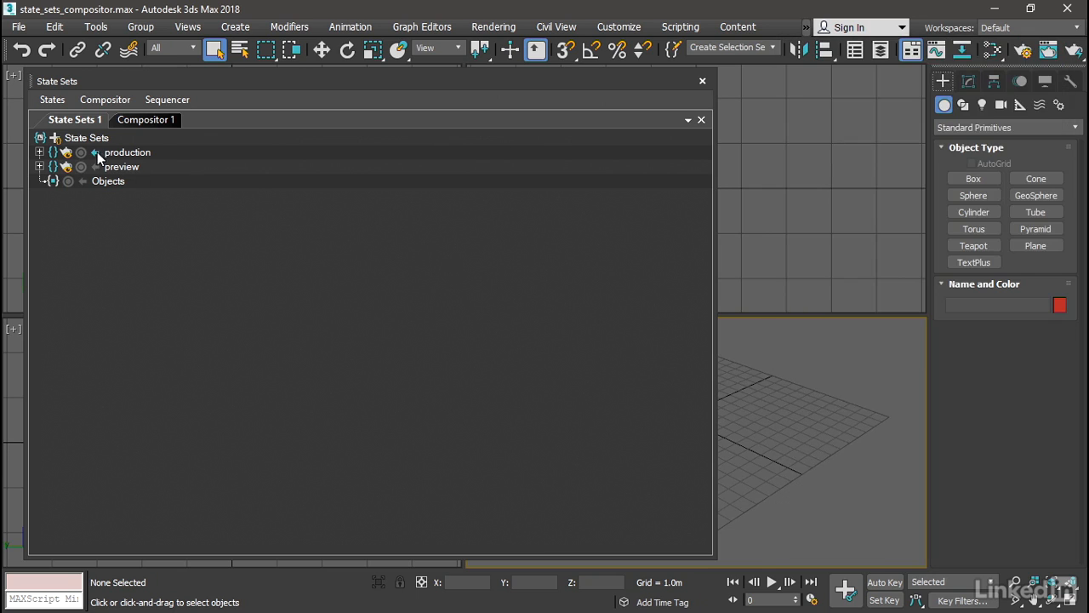